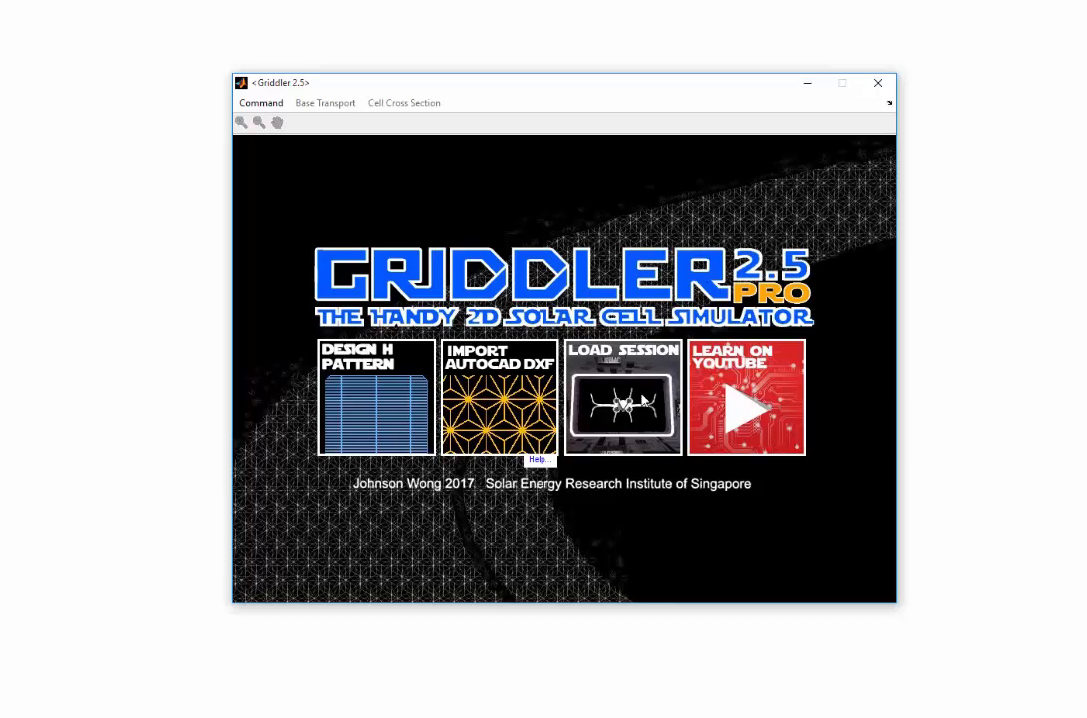
# Step: Load the saved session mono_example
pyautogui.click(643, 399)
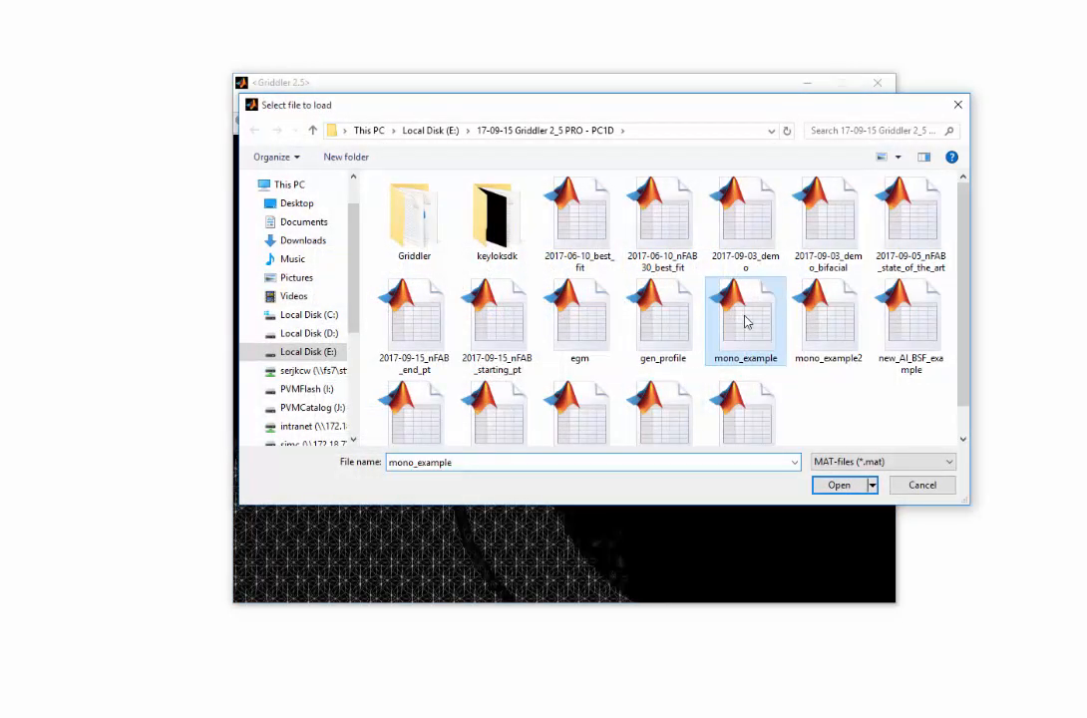
pyautogui.doubleClick(743, 320)
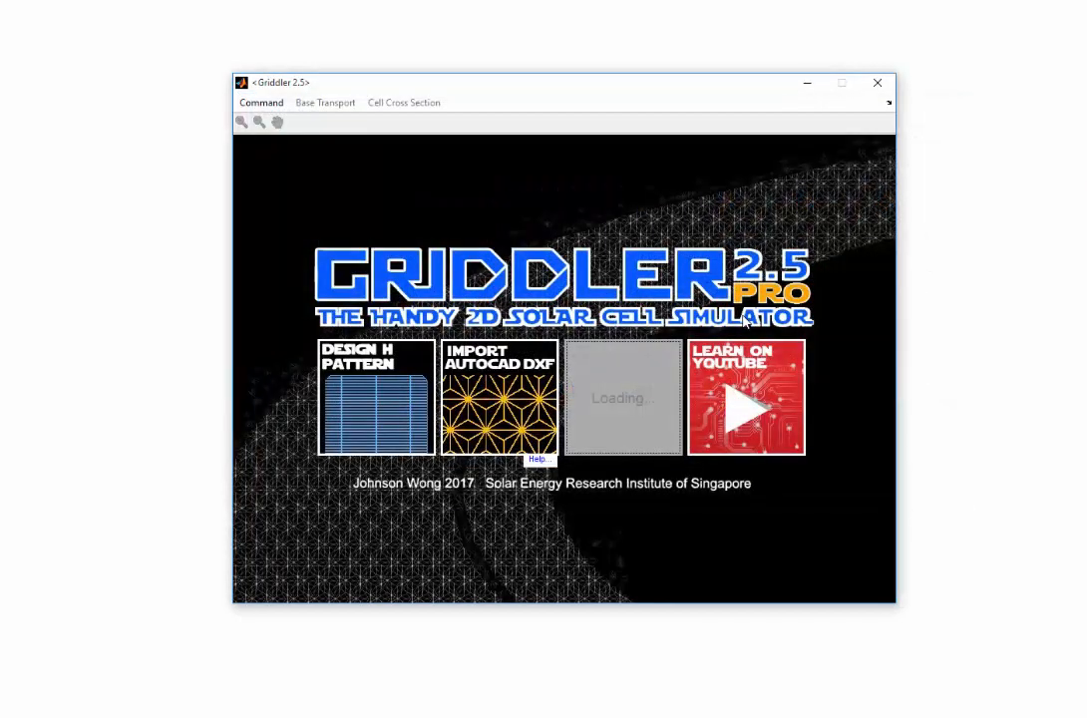
pyautogui.click(599, 413)
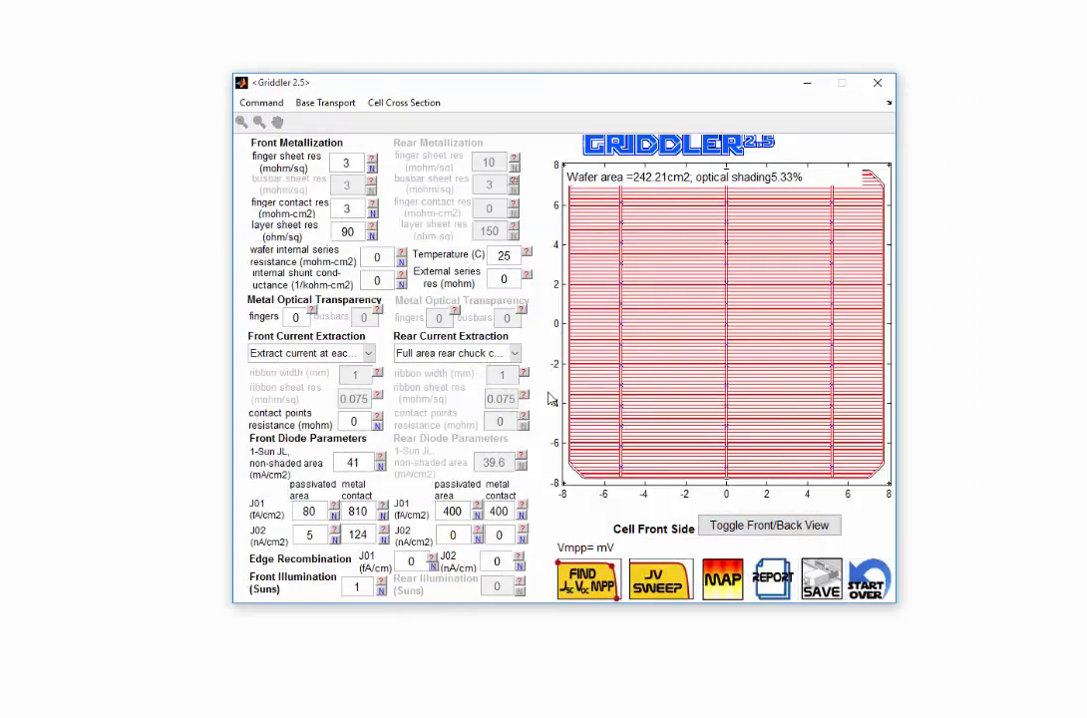
# Step: Start recording a command script with the session saved over mono_example, and place the command window beside the main window
pyautogui.click(261, 102)
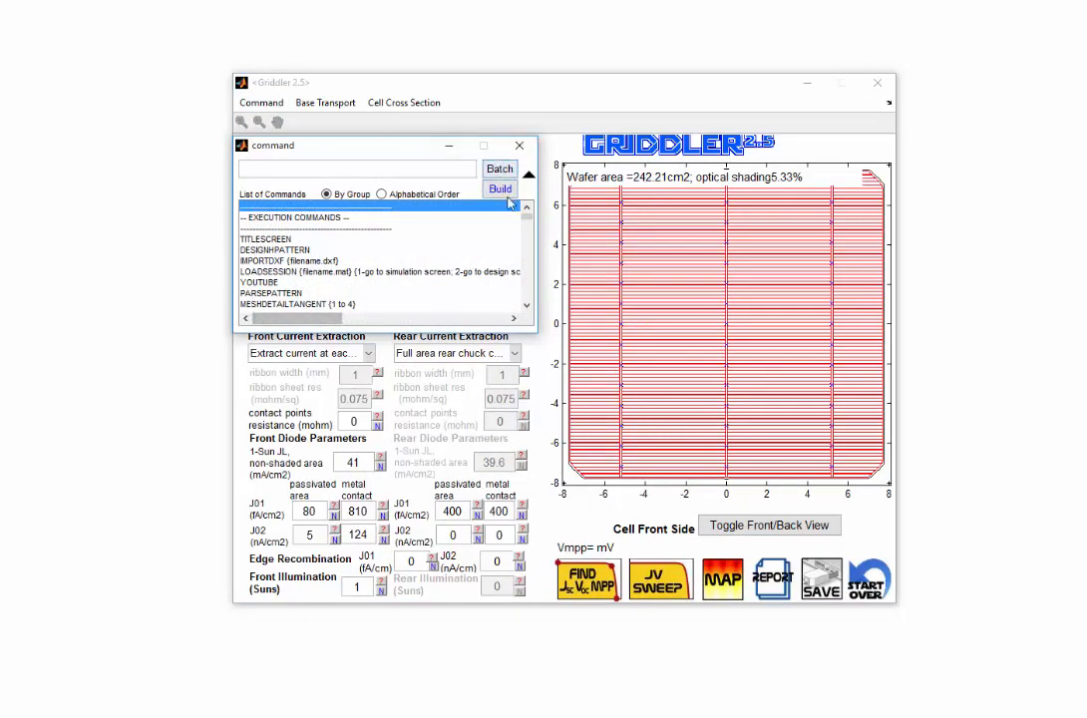
pyautogui.click(487, 192)
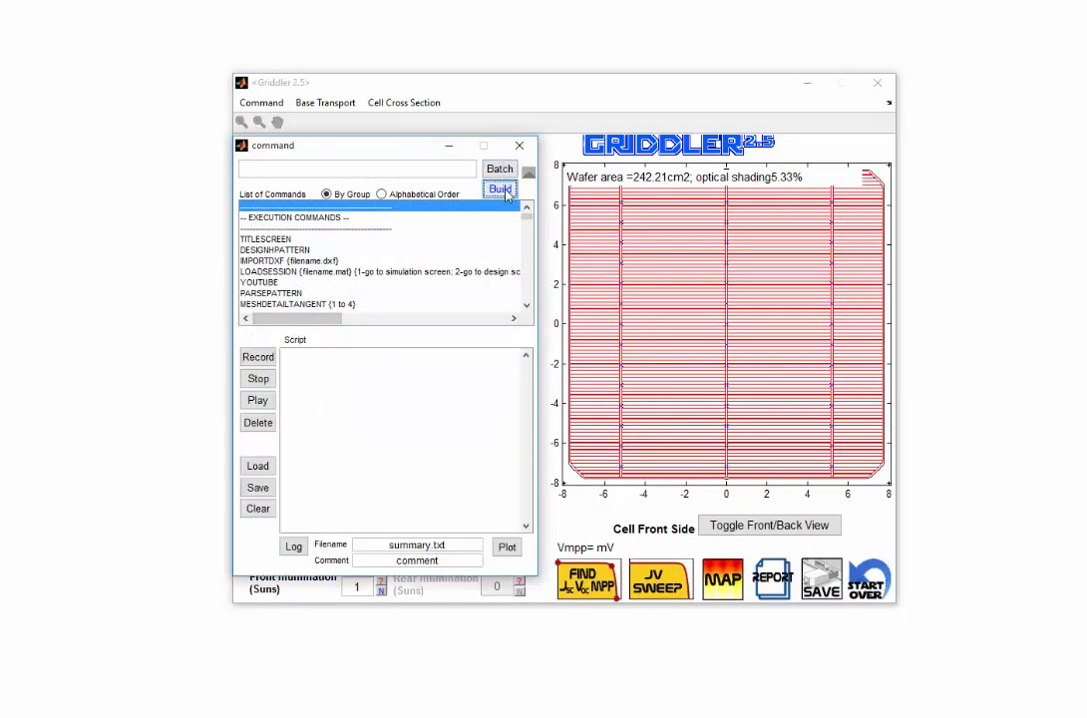
pyautogui.click(257, 358)
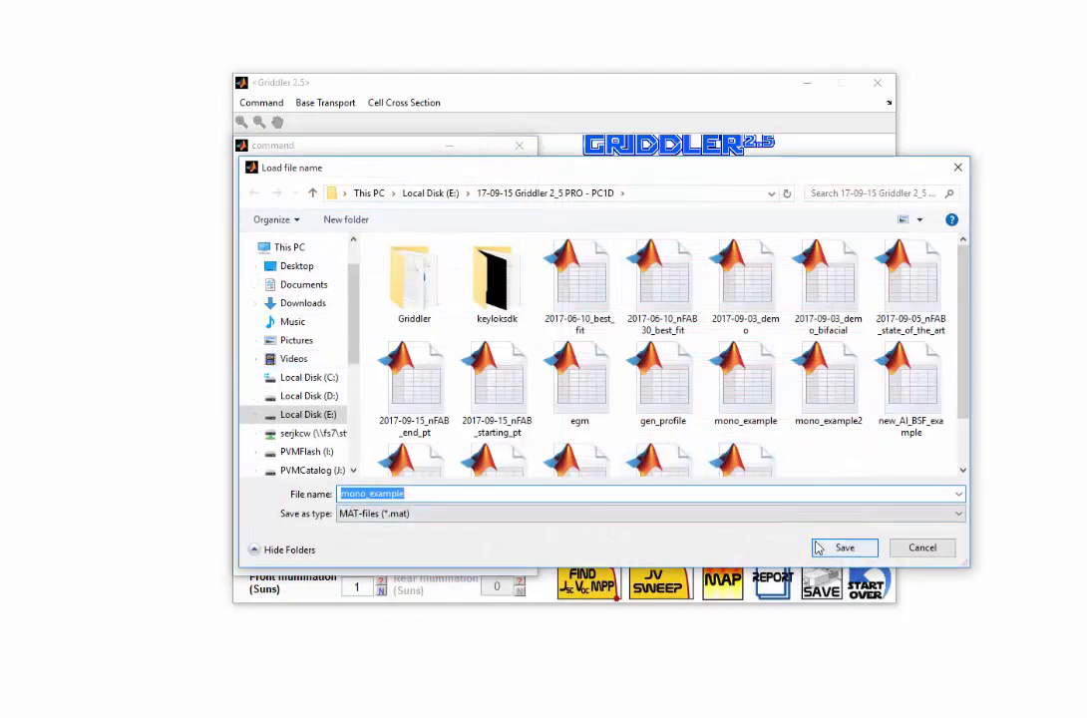
pyautogui.click(819, 548)
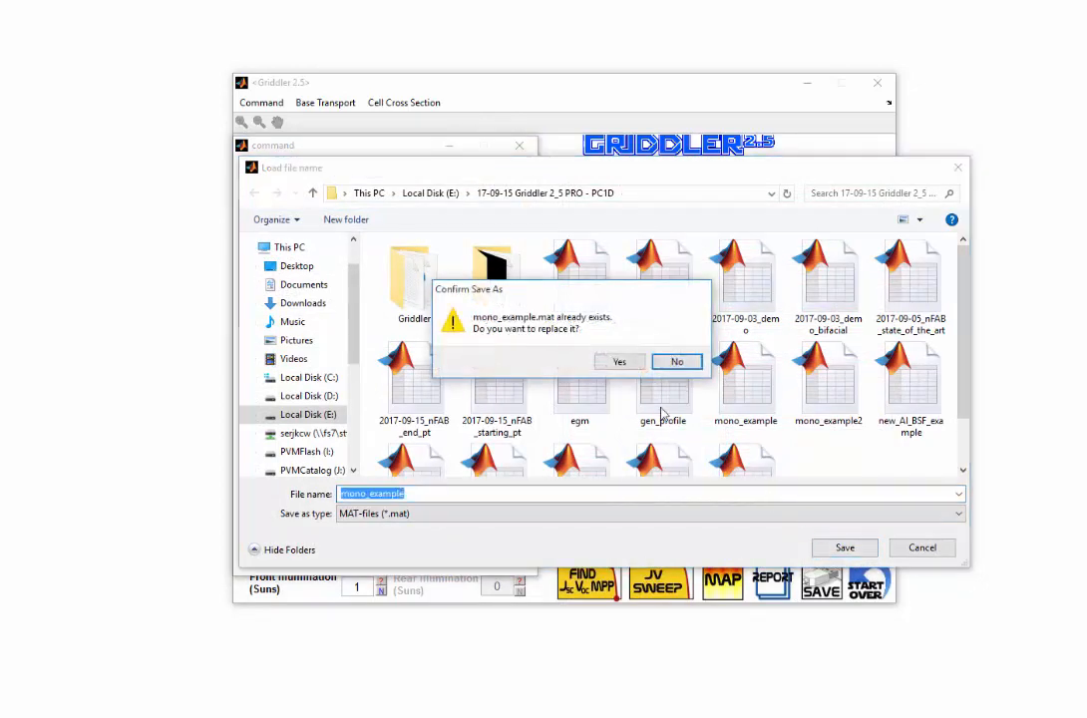
pyautogui.click(633, 365)
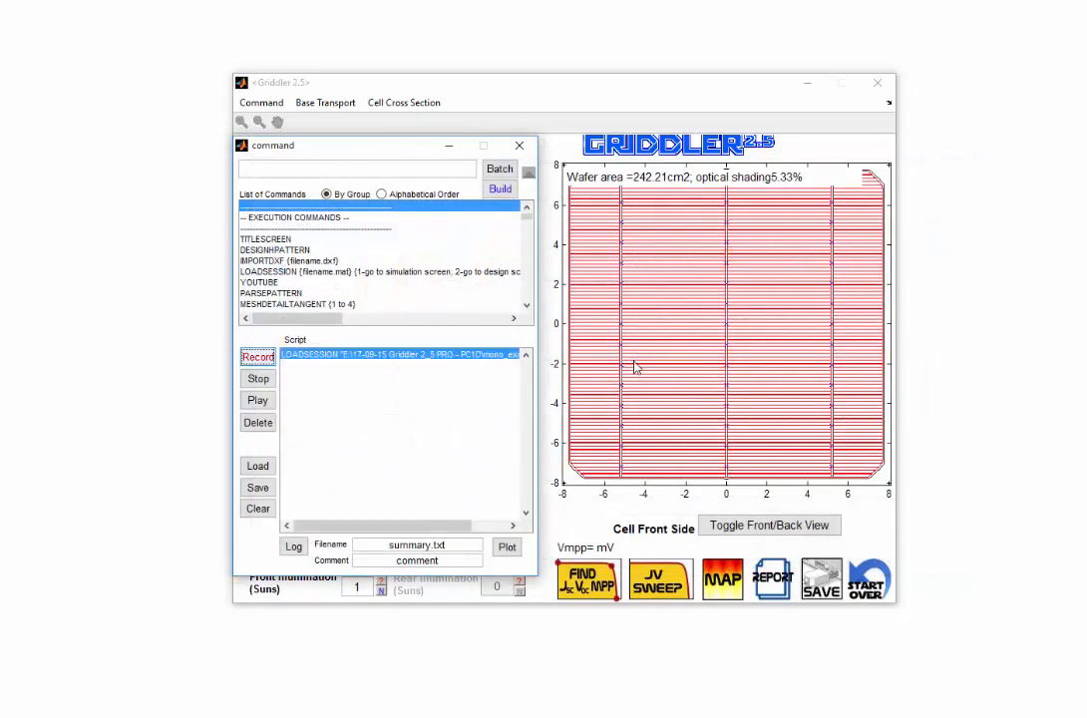
pyautogui.moveTo(371, 145); pyautogui.dragTo(176, 146)
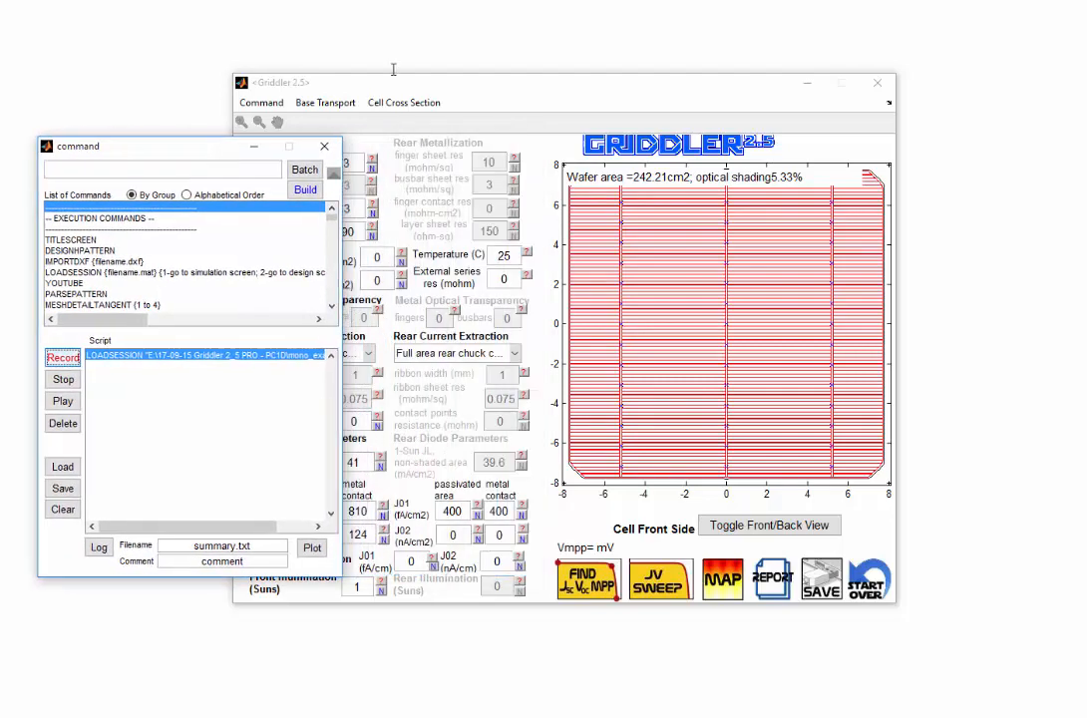
pyautogui.moveTo(409, 84); pyautogui.dragTo(575, 91)
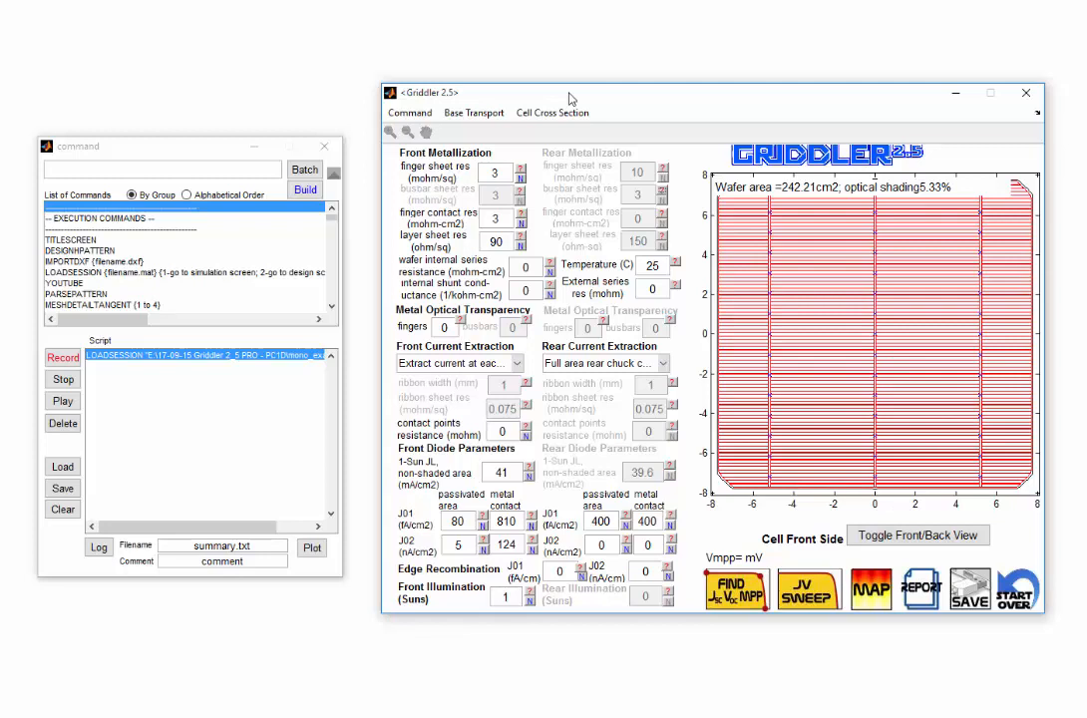
# Step: In the cell cross section, import the A1_20_profile dopant profile for the front emitter and check the recorded script line
pyautogui.click(553, 114)
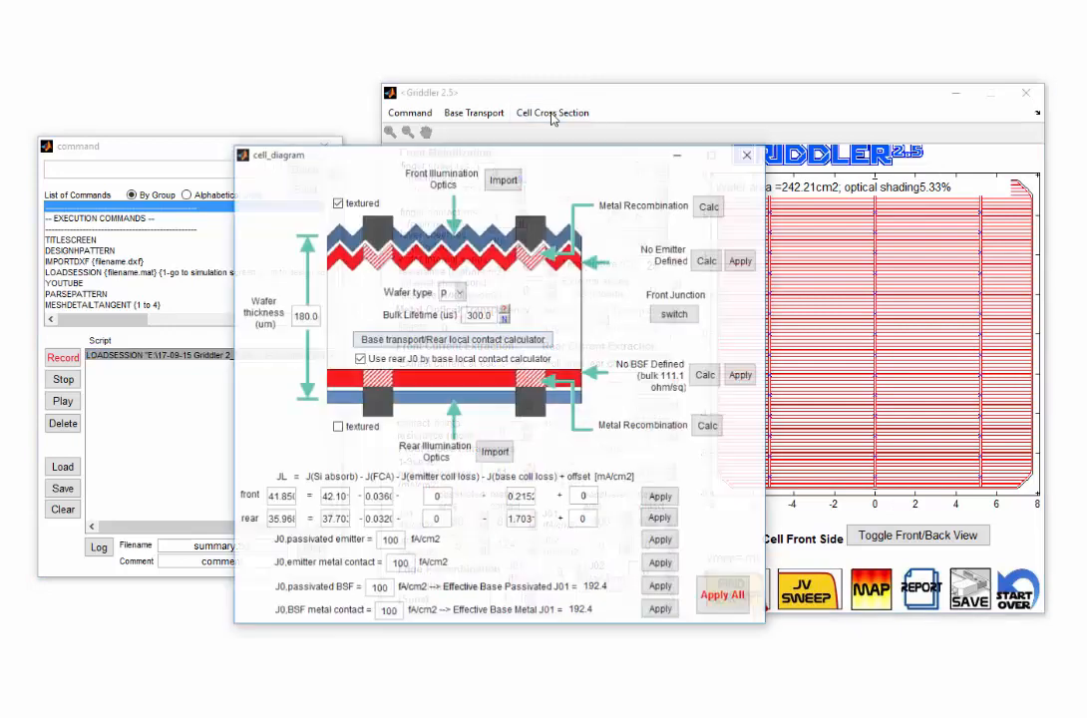
pyautogui.moveTo(501, 150); pyautogui.dragTo(653, 190)
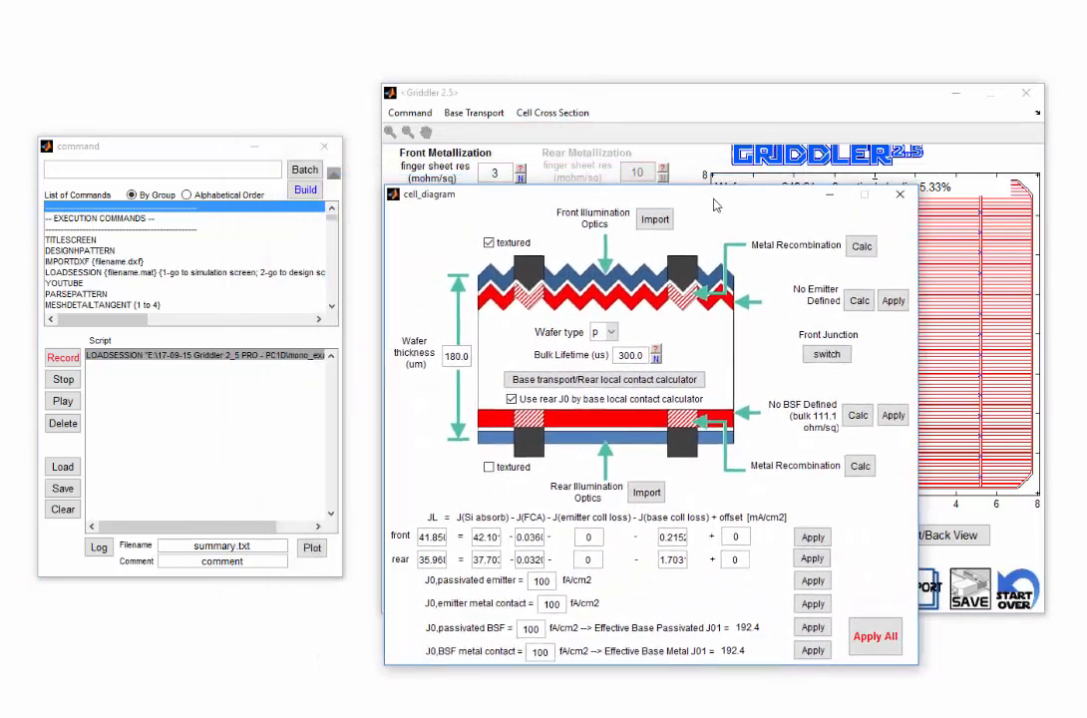
pyautogui.click(860, 302)
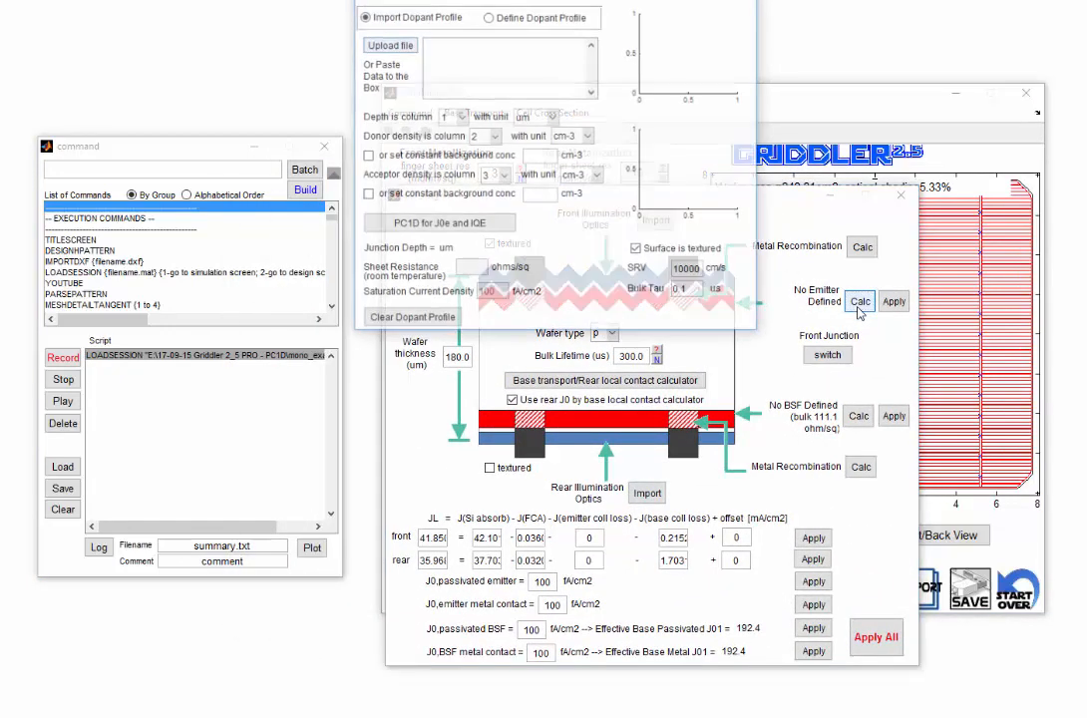
pyautogui.moveTo(572, 0); pyautogui.dragTo(610, 54)
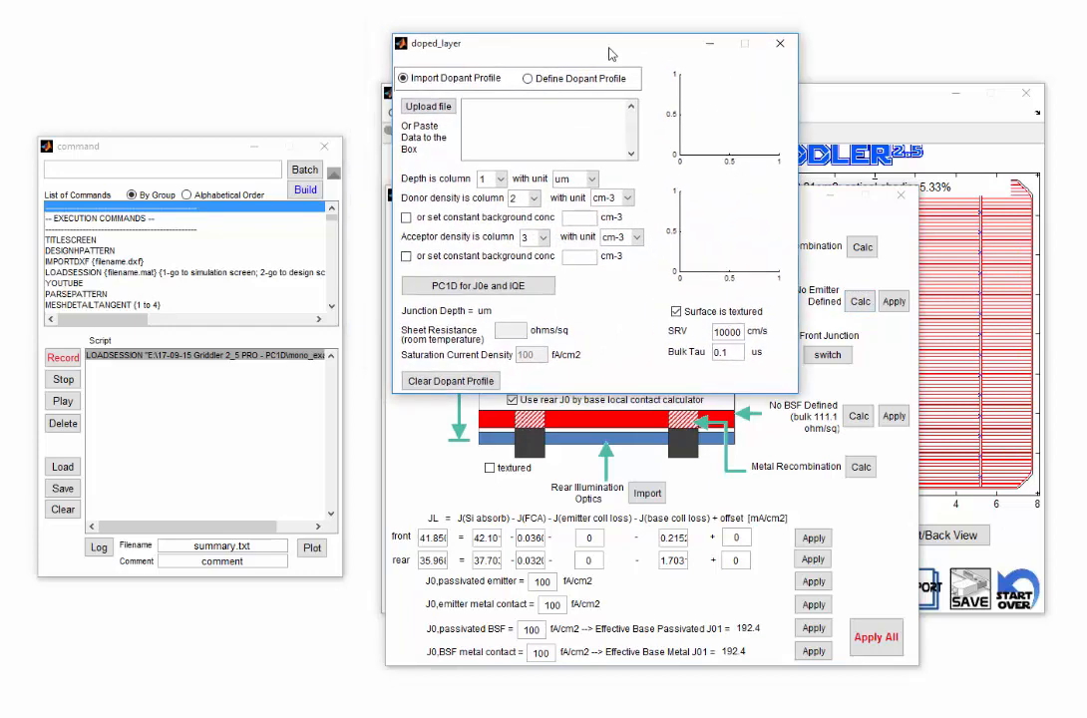
pyautogui.click(428, 106)
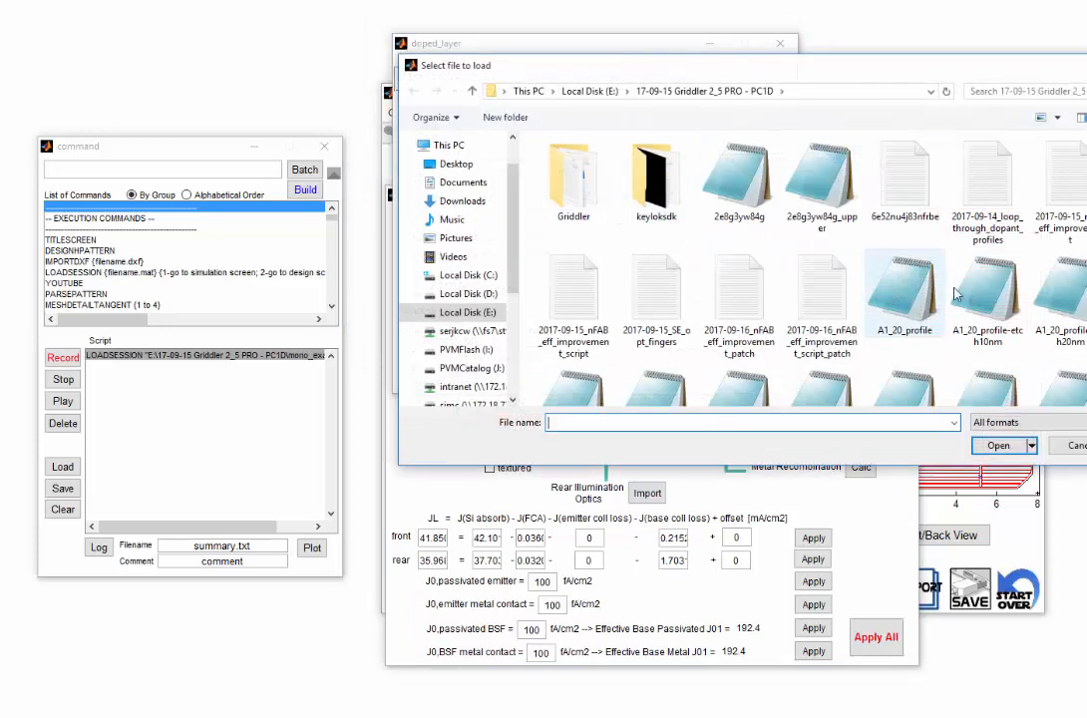
pyautogui.doubleClick(922, 299)
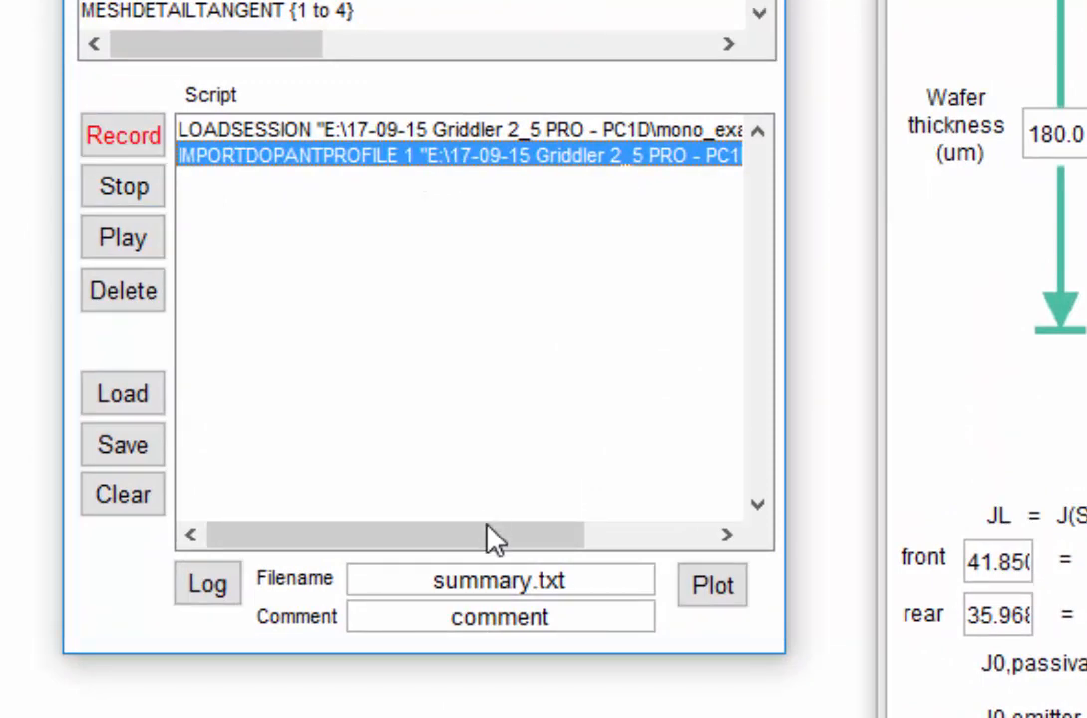
pyautogui.moveTo(492, 538); pyautogui.dragTo(359, 528)
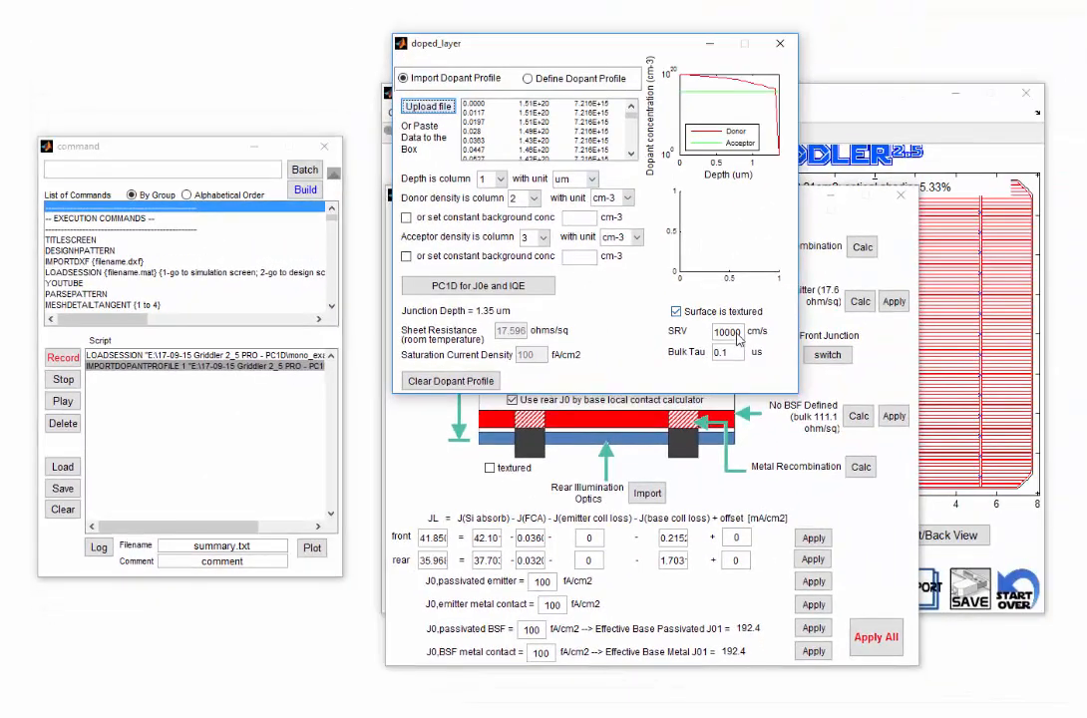
# Step: Set the front emitter's surface recombination velocity (SRV) to 1000 cm/s
pyautogui.click(735, 336)
pyautogui.press('BackSpace')
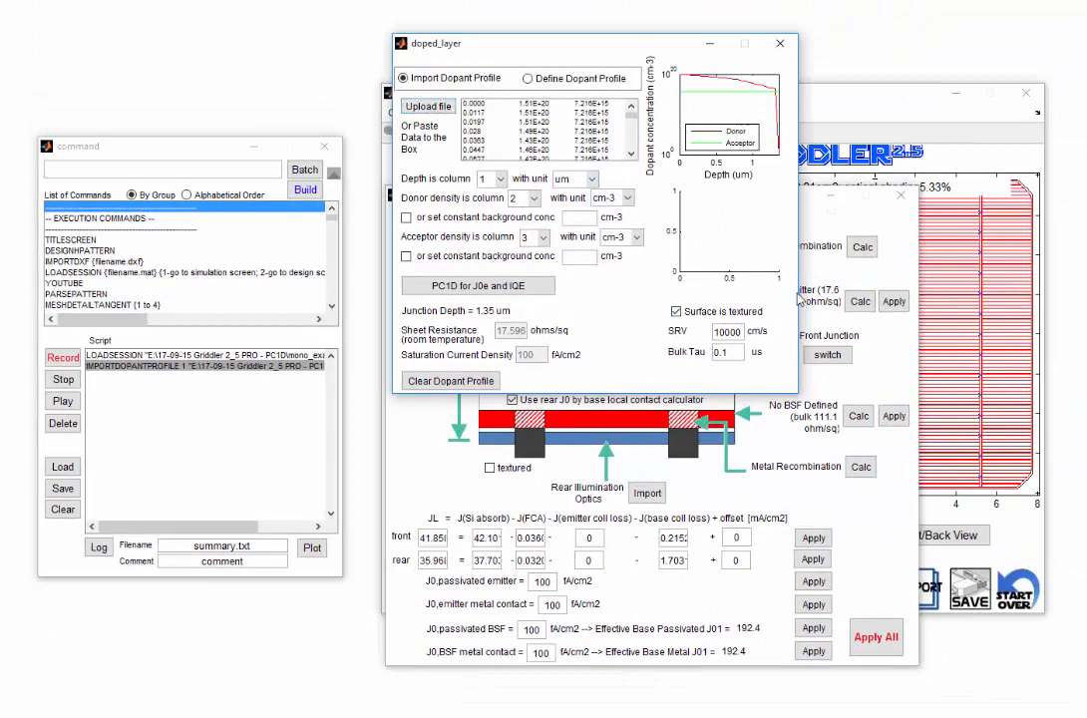
pyautogui.press('Return')
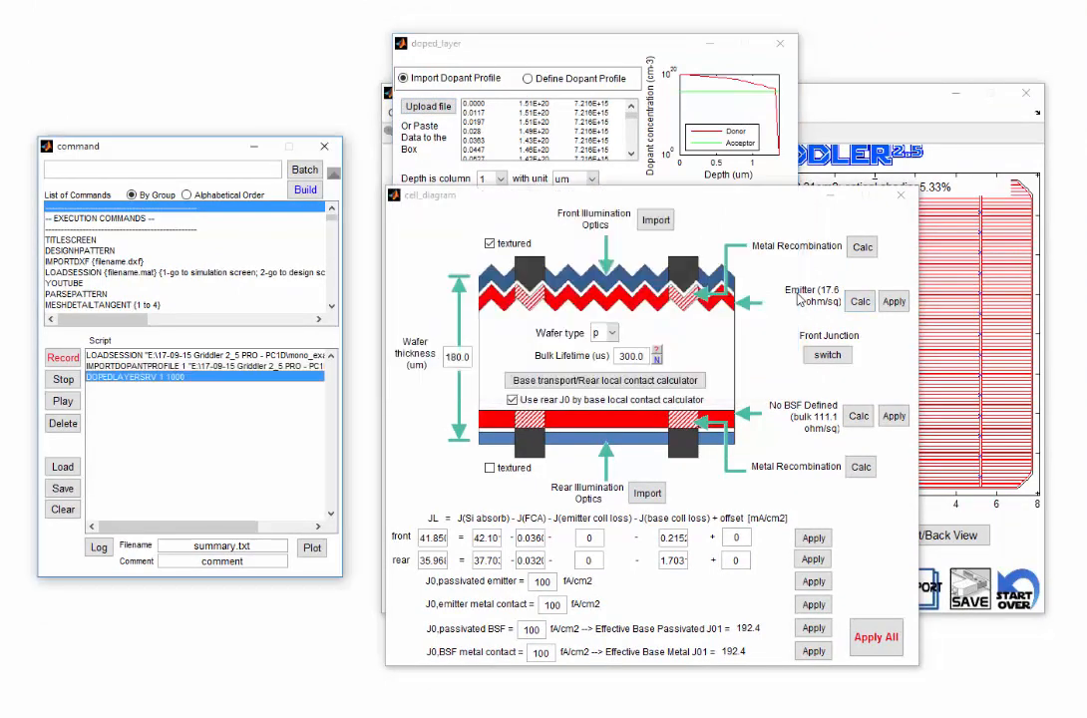
# Step: Set the front emitter's Bulk Tau to 100 us and run PC1D for J0e and IQE
pyautogui.click(670, 46)
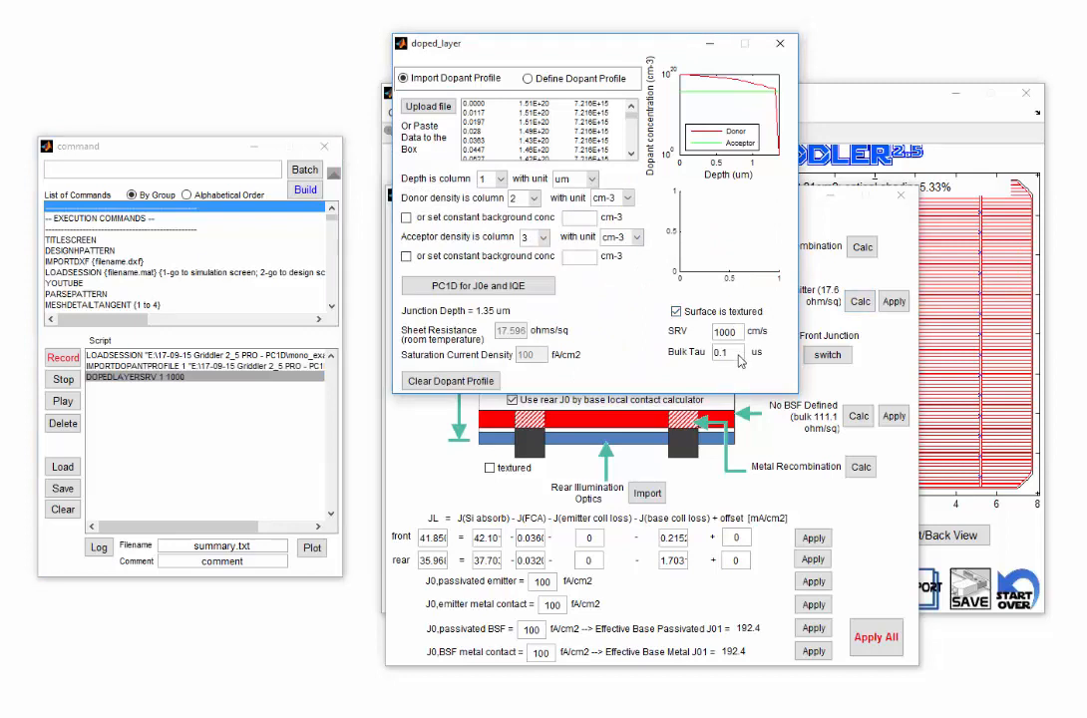
pyautogui.press('Tab')
pyautogui.write('1')
pyautogui.press('Return')
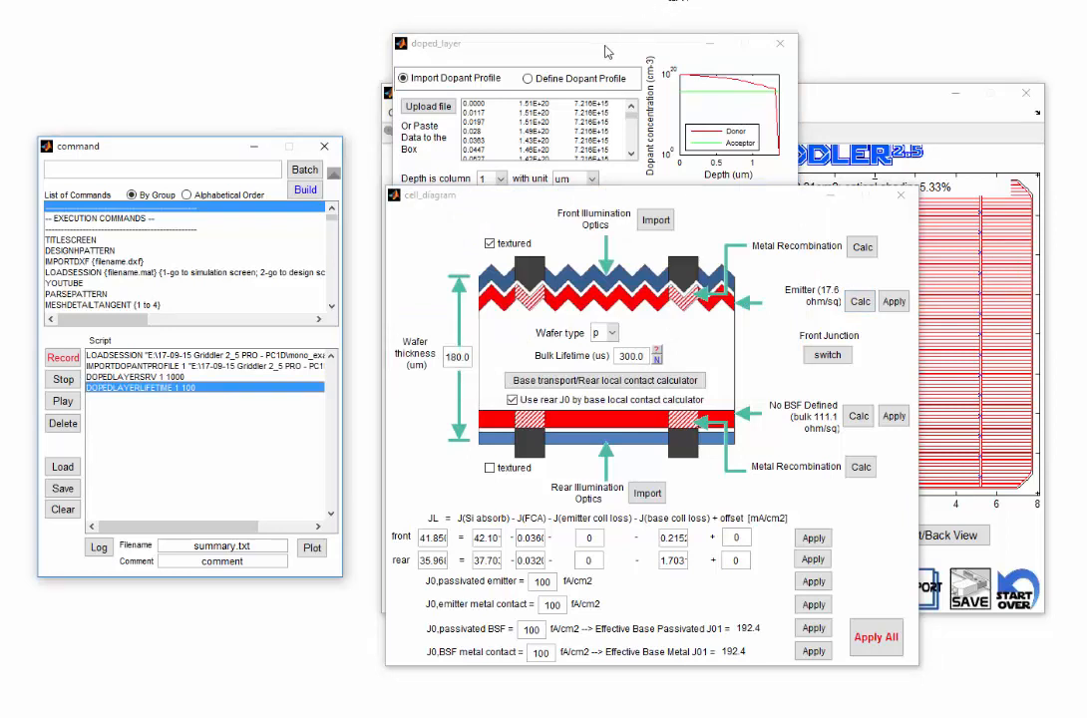
pyautogui.click(521, 44)
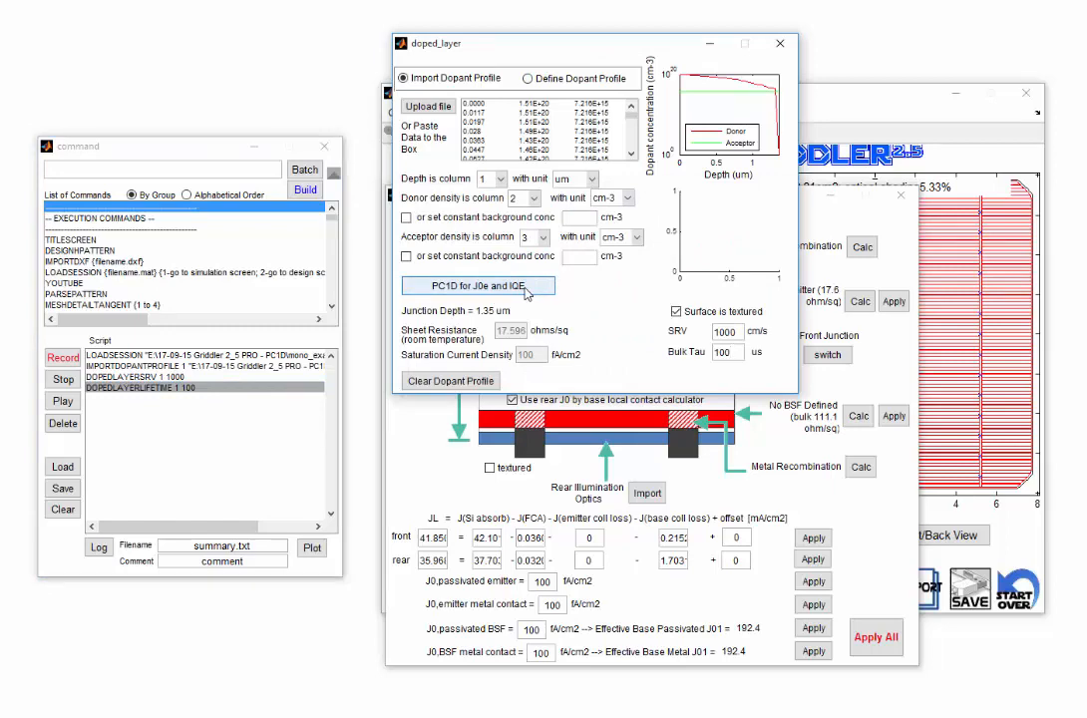
pyautogui.click(525, 289)
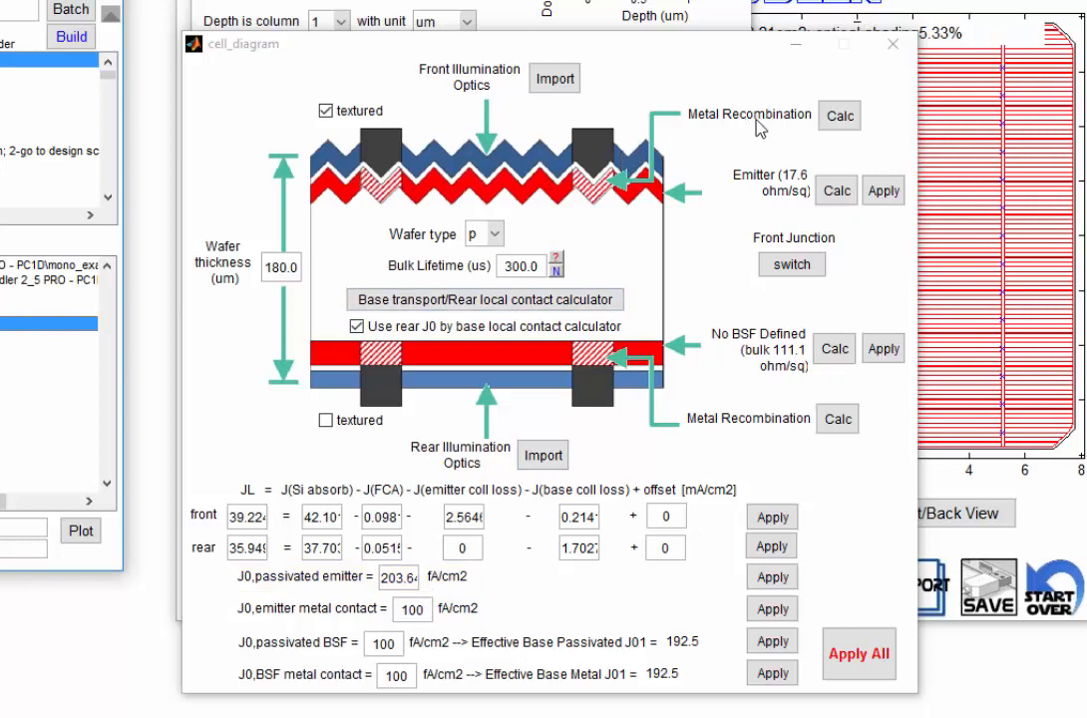
# Step: Import the A1_20_profile dopant profile into the front metal recombination calculator
pyautogui.click(839, 117)
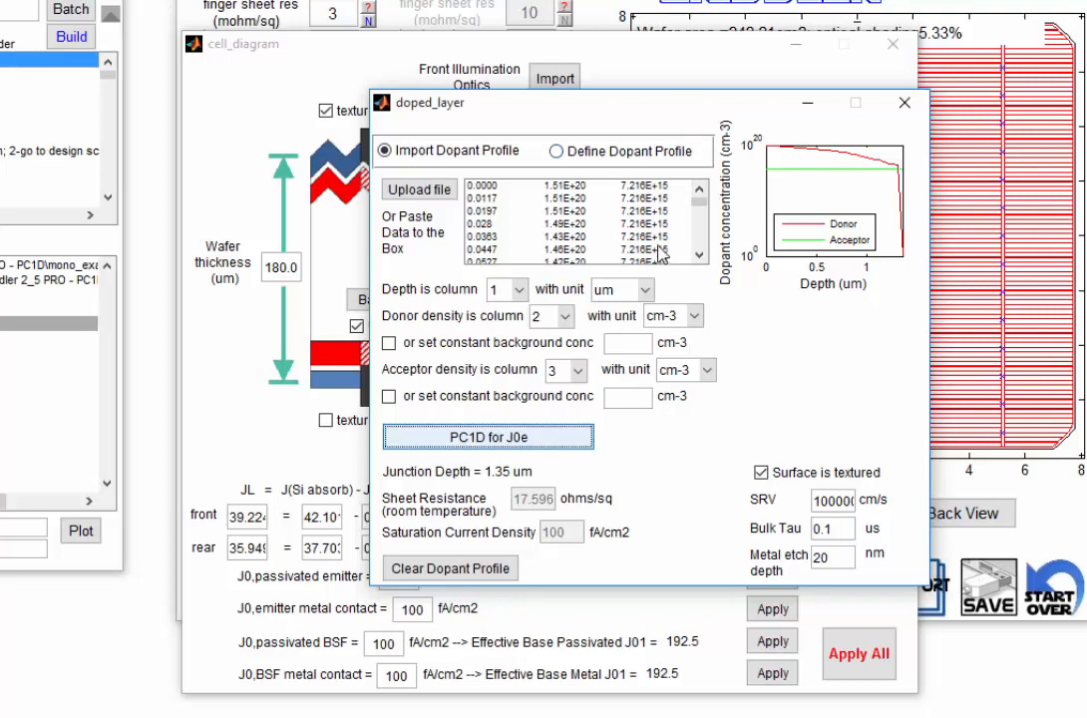
pyautogui.click(424, 191)
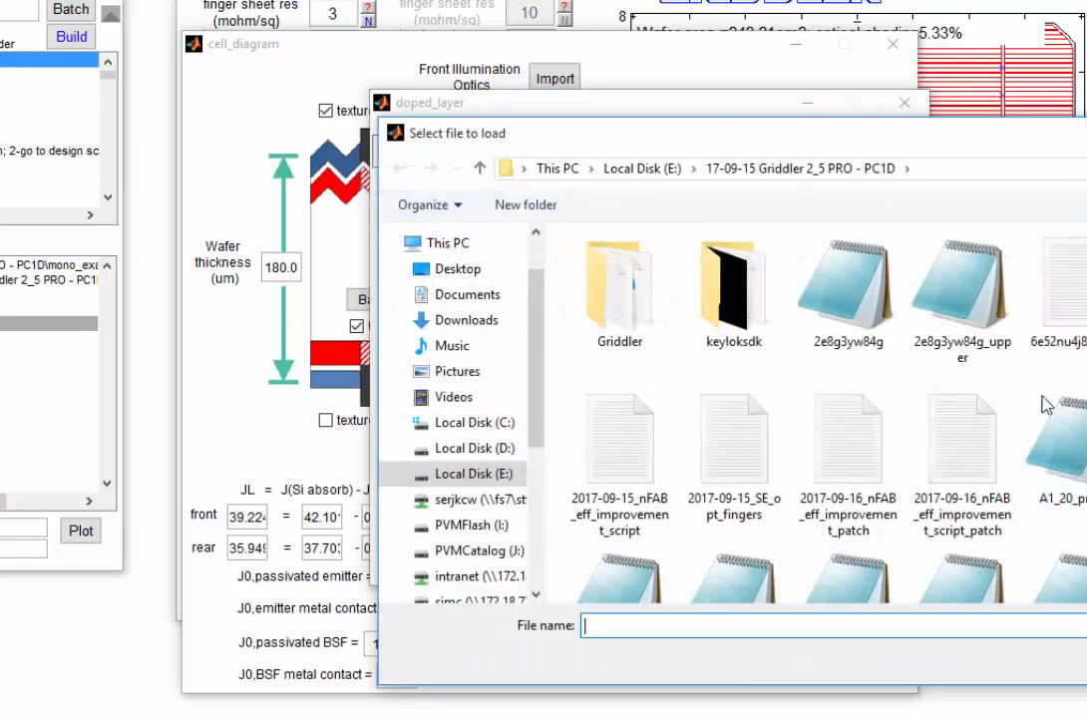
pyautogui.click(1068, 449)
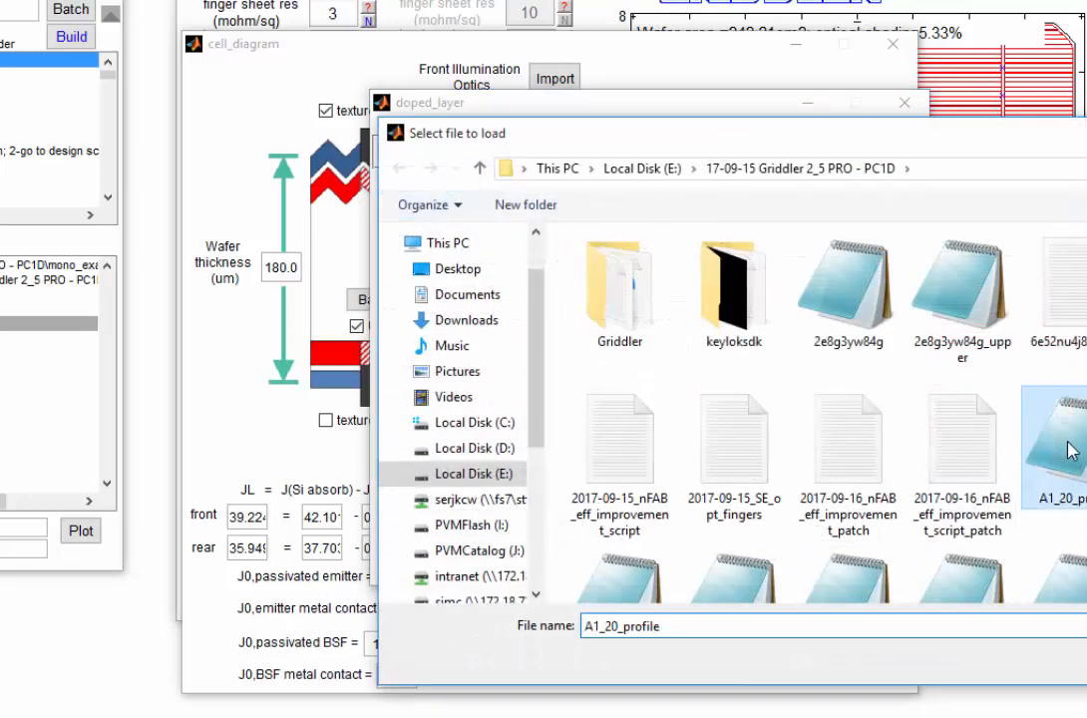
pyautogui.doubleClick(1069, 448)
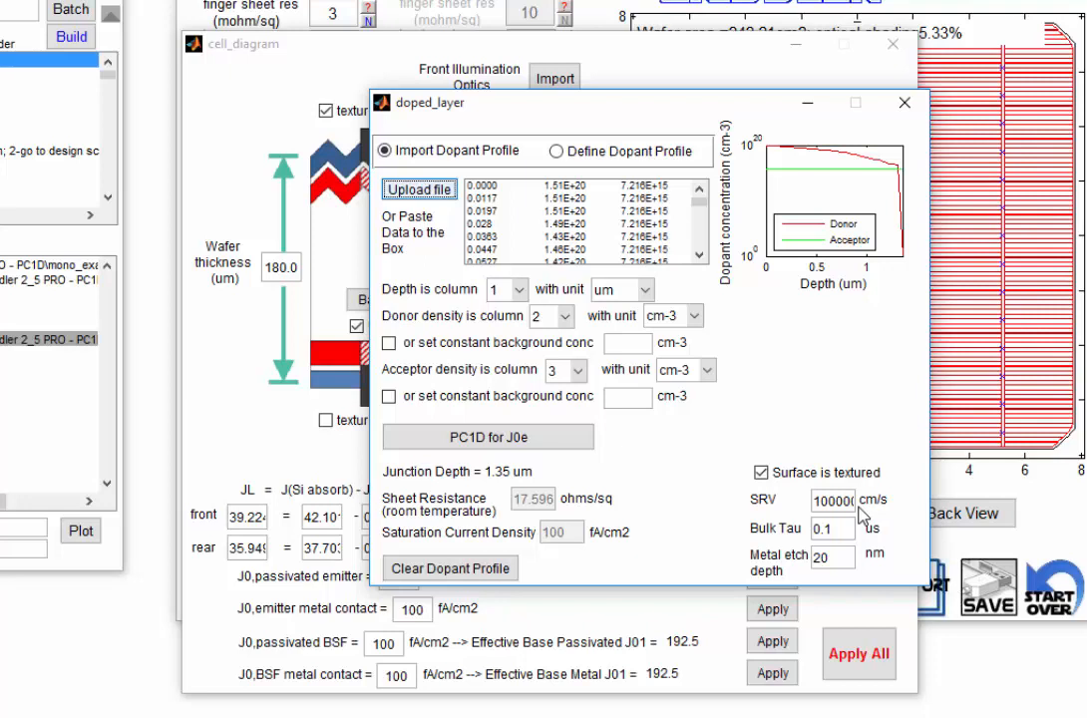
# Step: Set Bulk Tau to 100 us for the front metal recombination and run PC1D for J0e
pyautogui.doubleClick(828, 528)
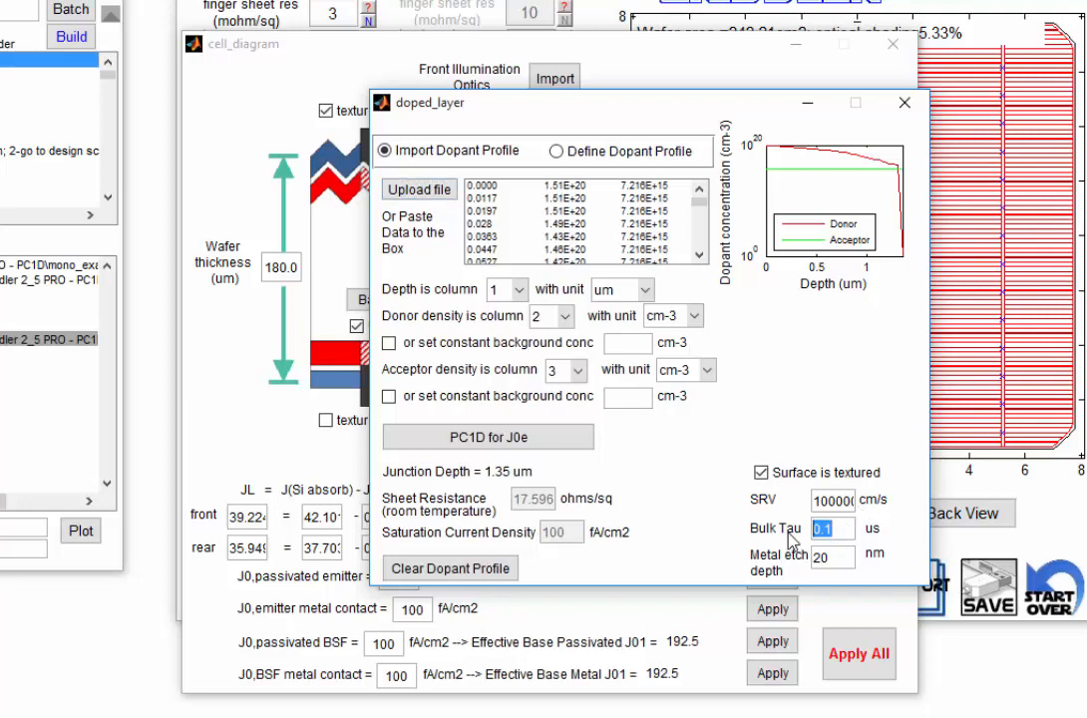
pyautogui.write('100')
pyautogui.press('Return')
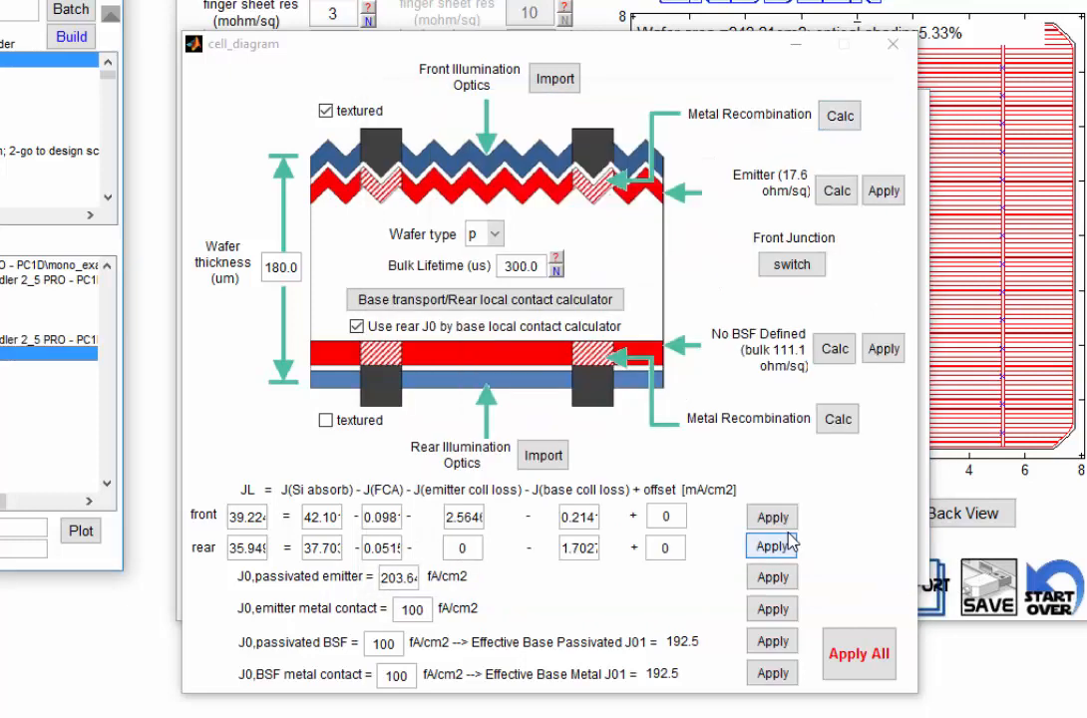
pyautogui.click(834, 118)
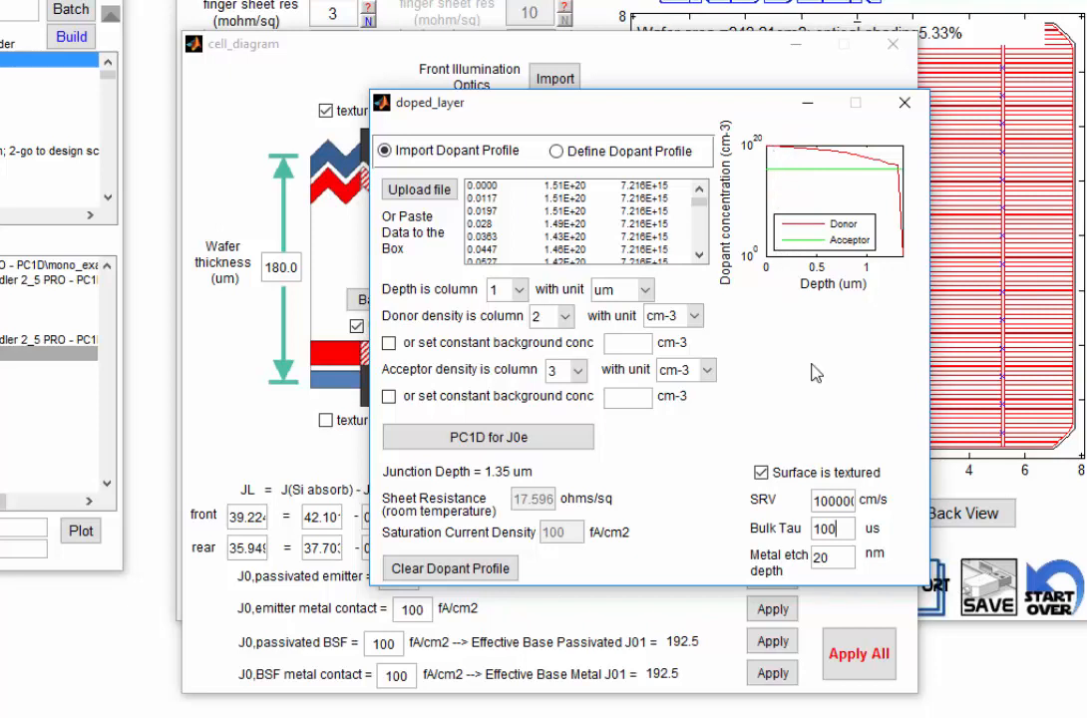
pyautogui.click(551, 443)
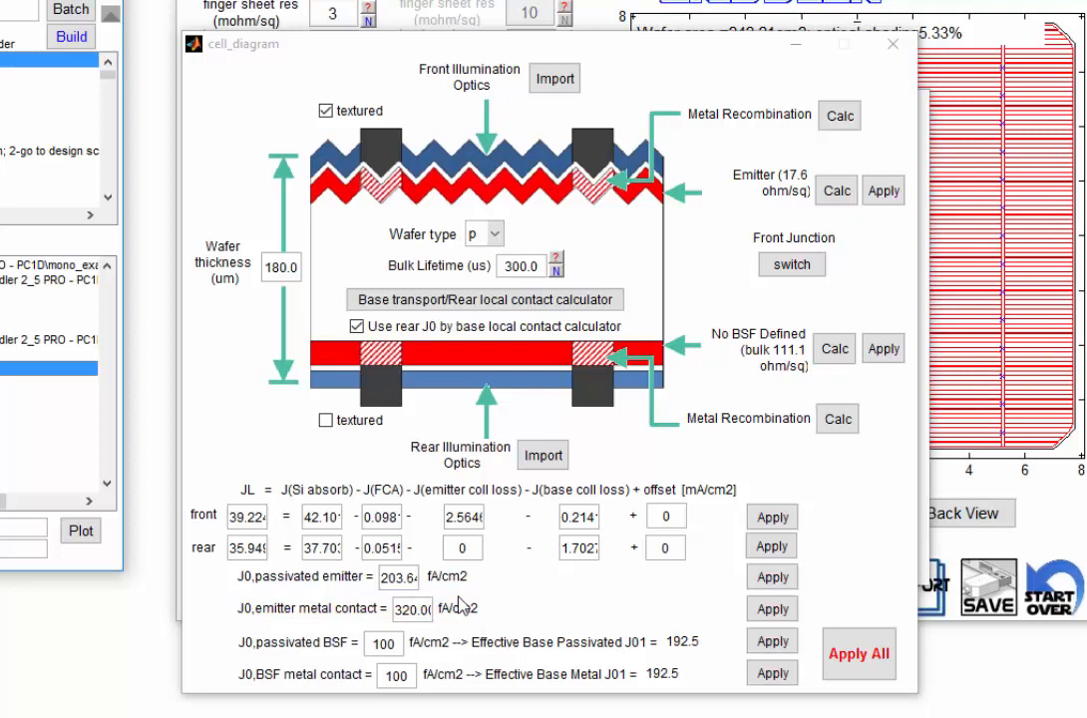
# Step: Apply the emitter, front JL, J0 passivated emitter and J0 emitter metal contact values to the cell, and close the cross section
pyautogui.click(884, 192)
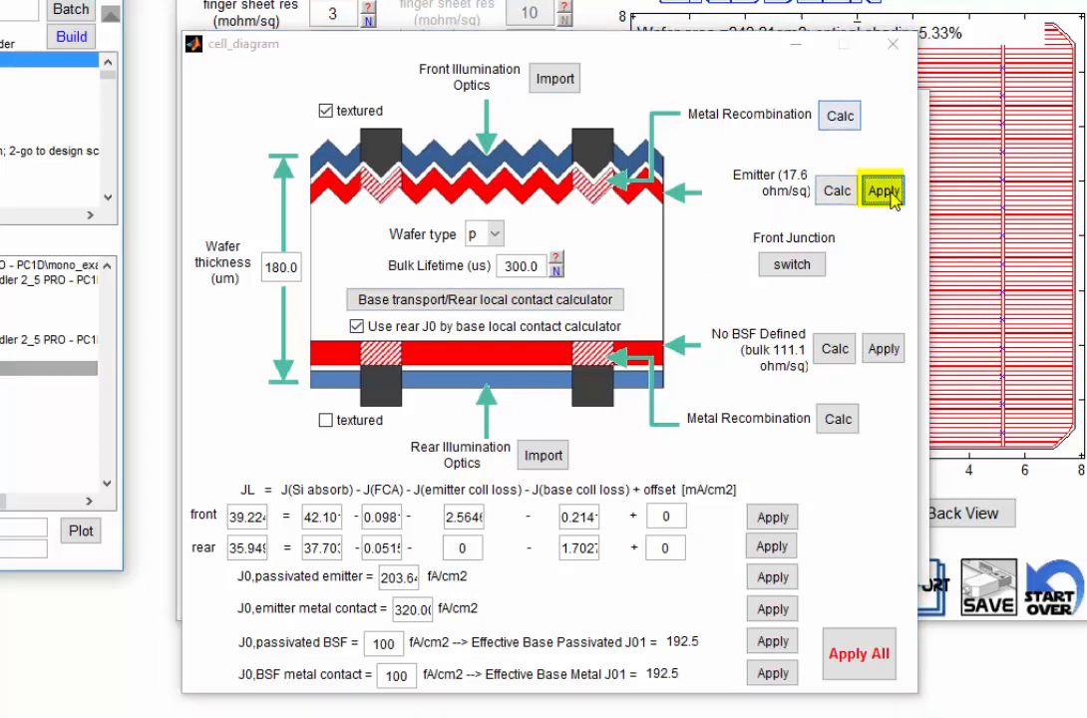
pyautogui.click(773, 517)
pyautogui.click(774, 577)
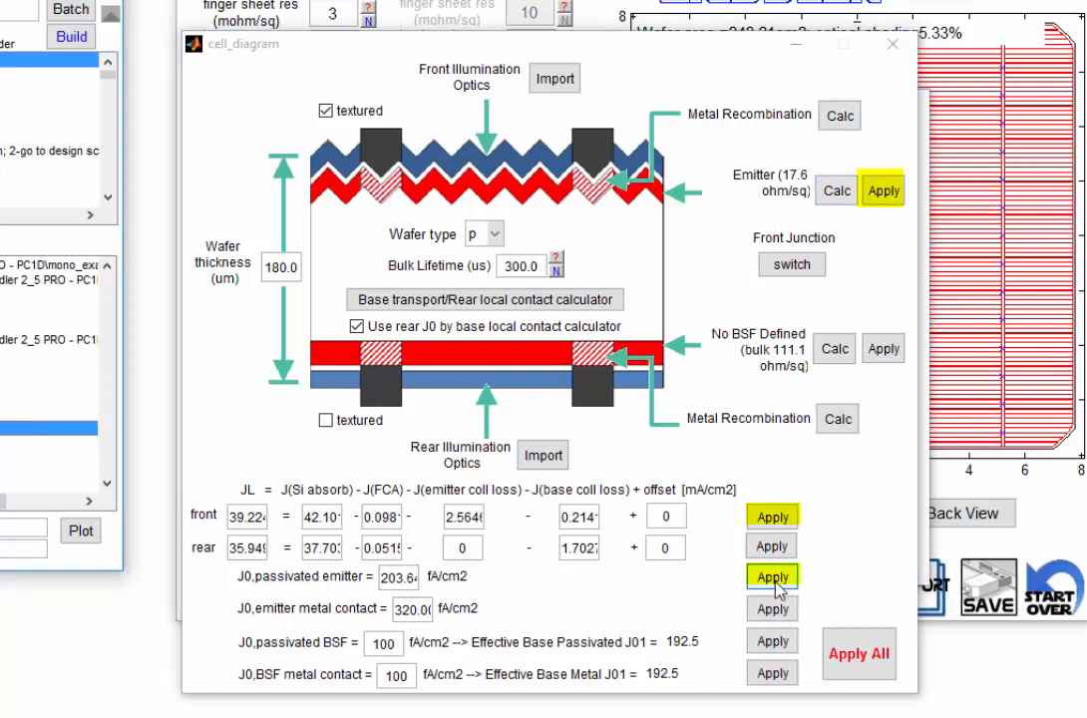
pyautogui.click(773, 606)
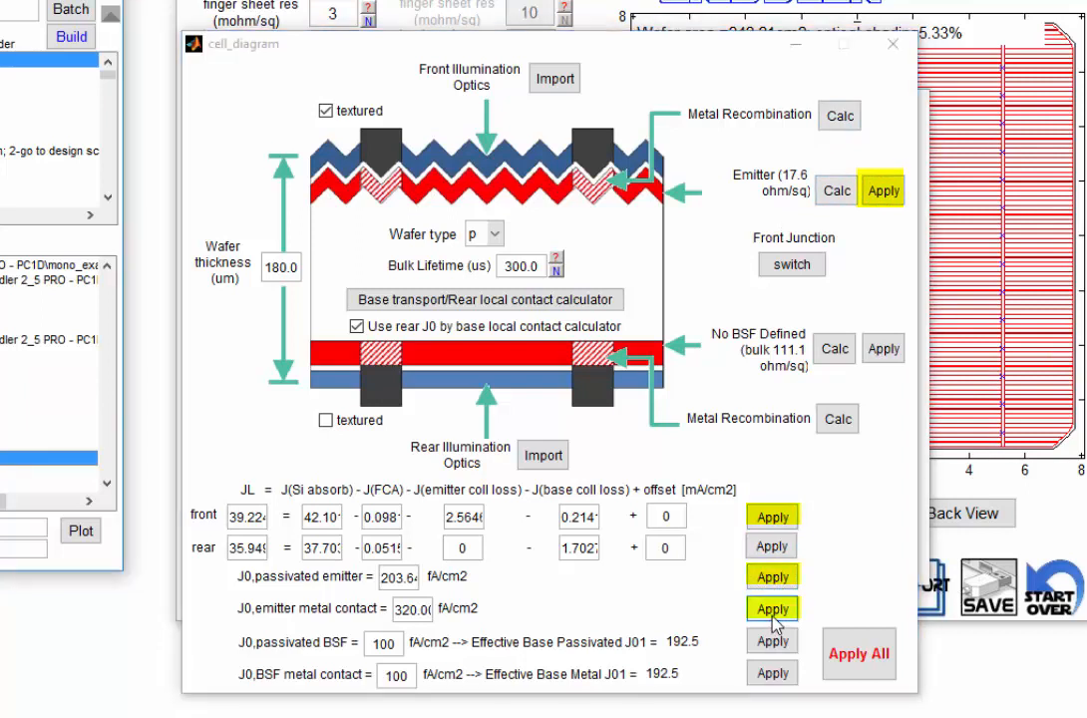
pyautogui.click(886, 52)
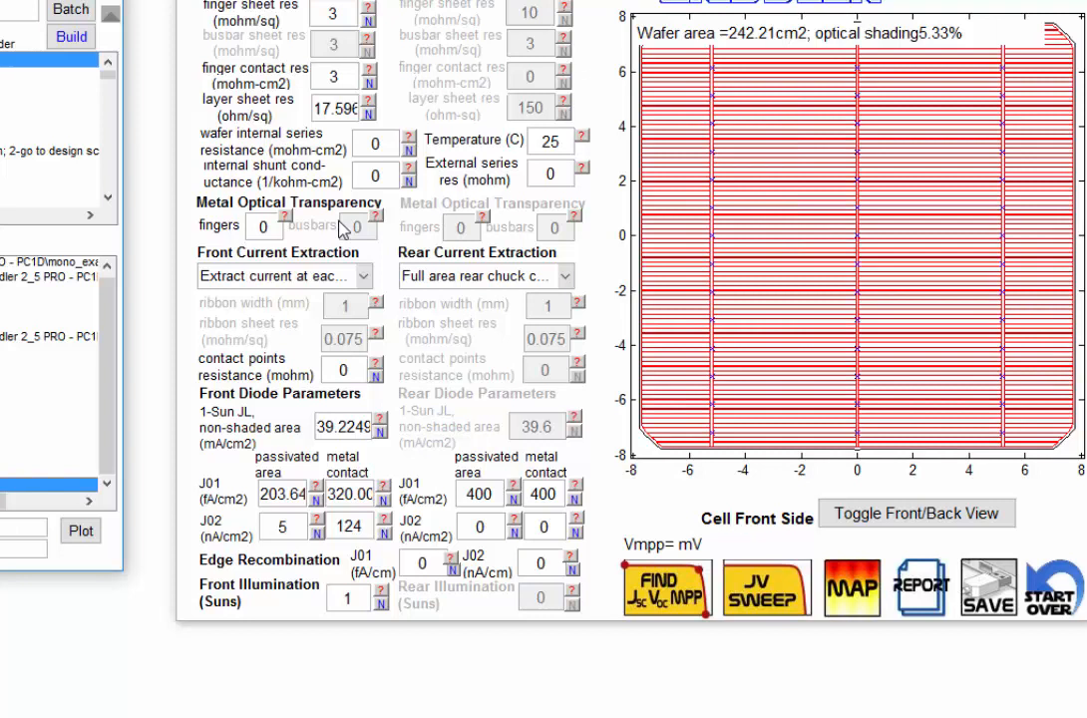
# Step: Set the front finger contact resistance to 0.2 mohm-cm2
pyautogui.doubleClick(335, 77)
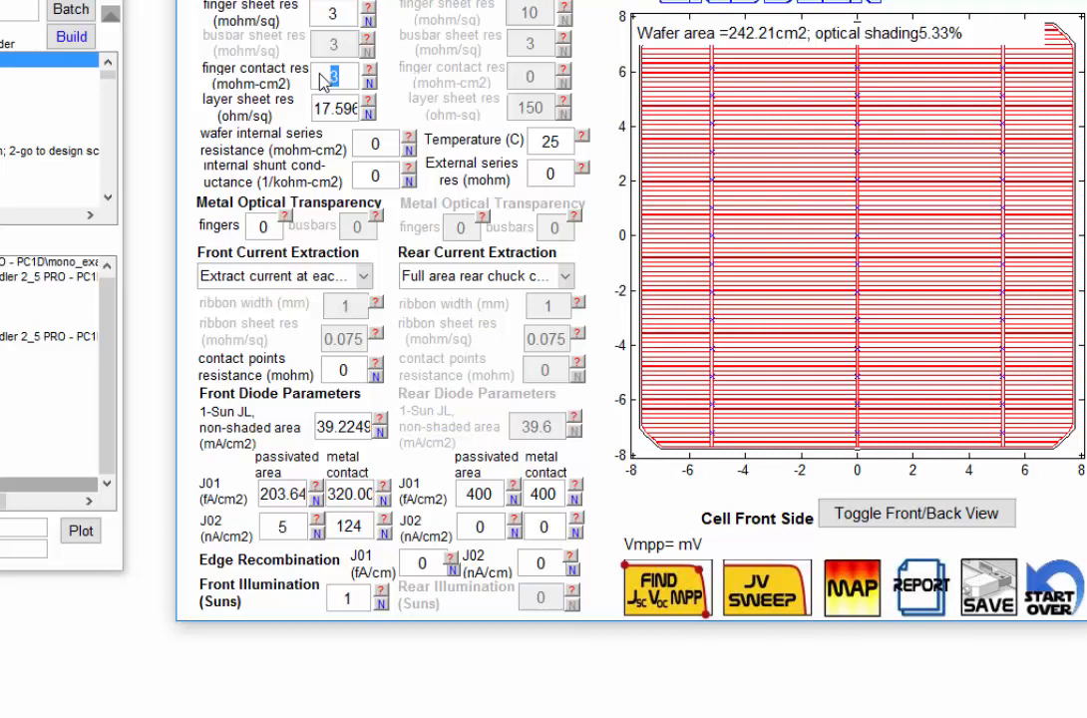
pyautogui.write('0.2')
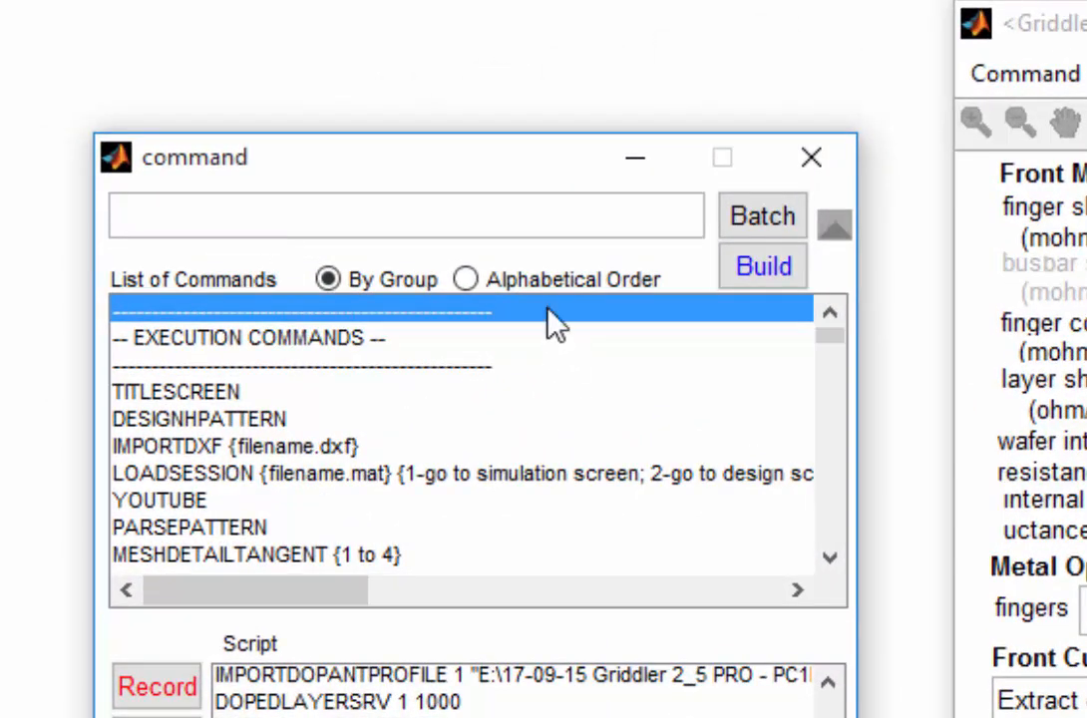
# Step: Add the command OPTIMIZEFRONTFINGERSNUM 50 150 front_fingers_opt.txt to the recorded script
pyautogui.click(513, 231)
pyautogui.write('opt')
pyautogui.press('Tab')
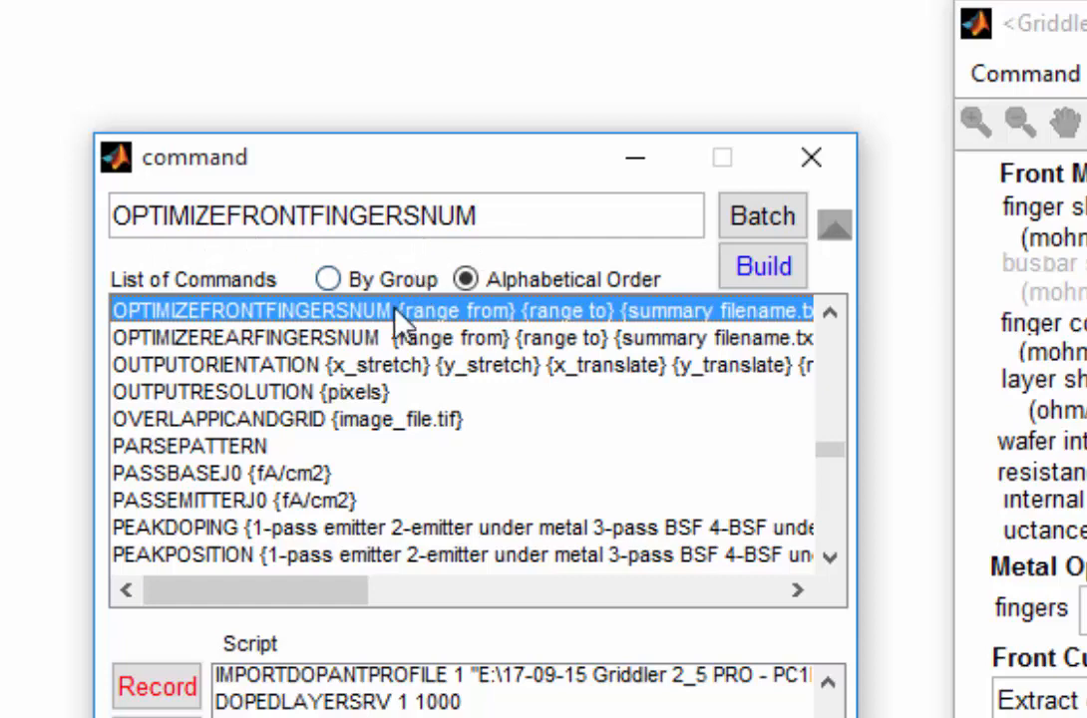
pyautogui.press('Return')
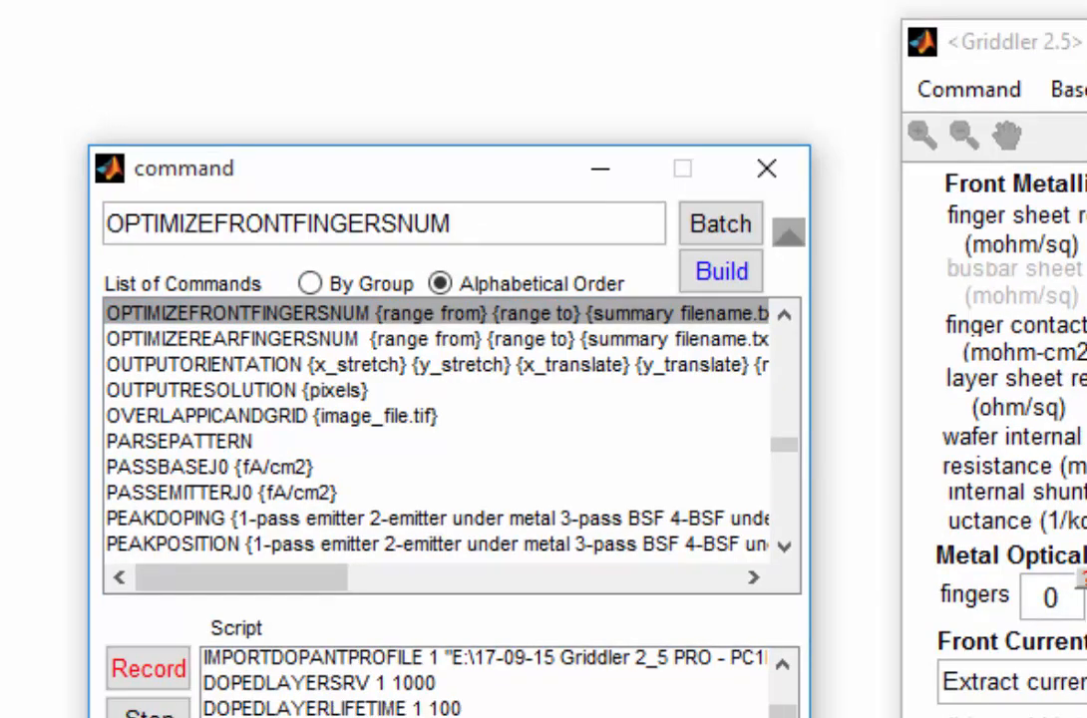
pyautogui.write('50 150')
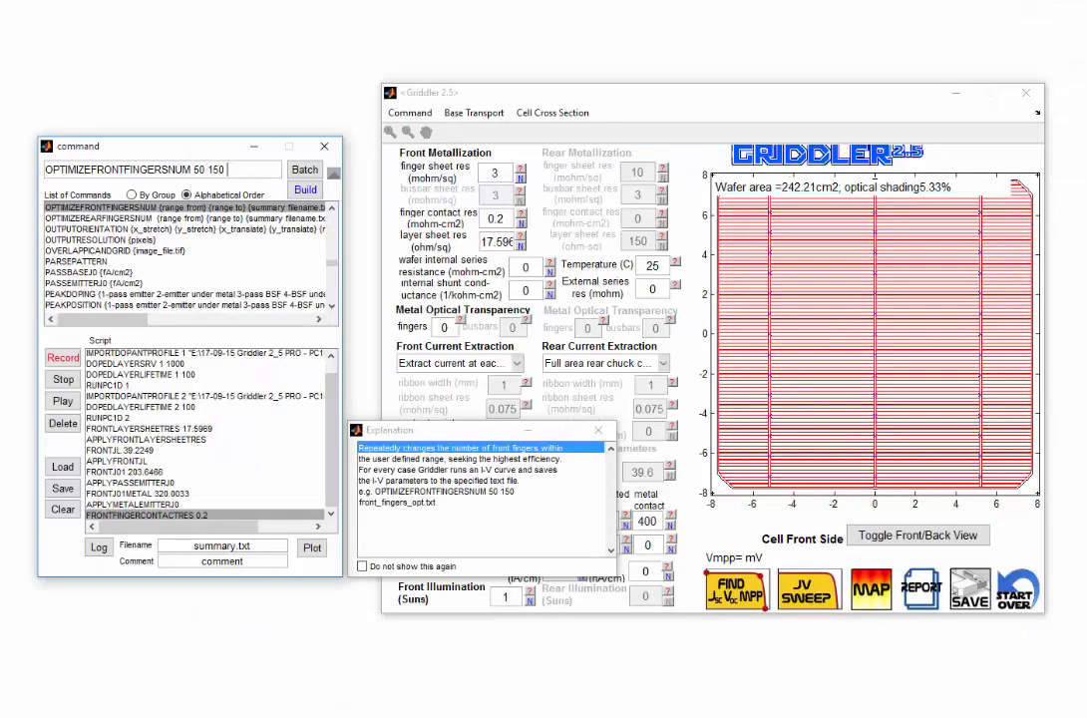
pyautogui.write(' front_fingers_otp')
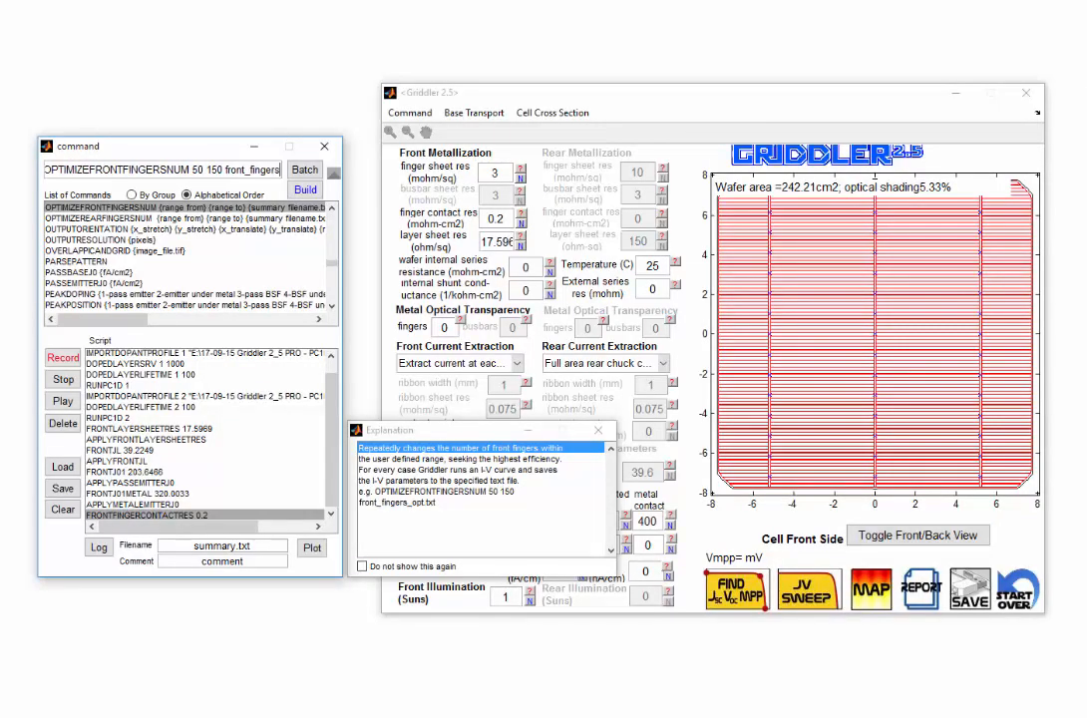
pyautogui.press('BackSpace')
pyautogui.press('BackSpace')
pyautogui.write('pt.txt')
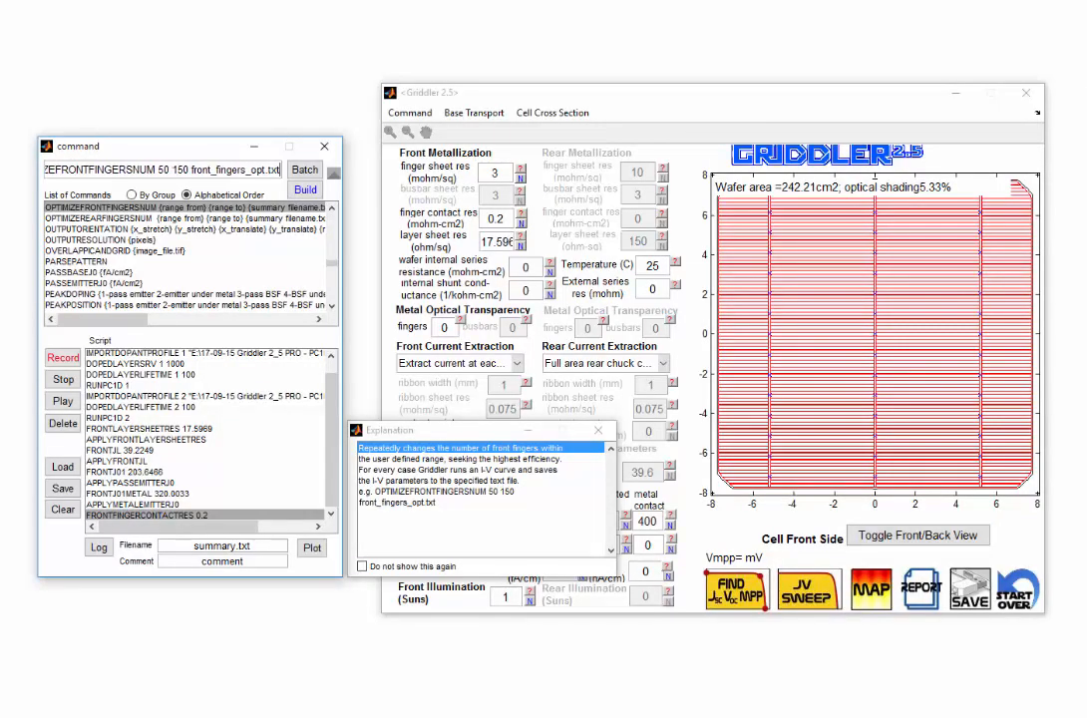
pyautogui.press('Return')
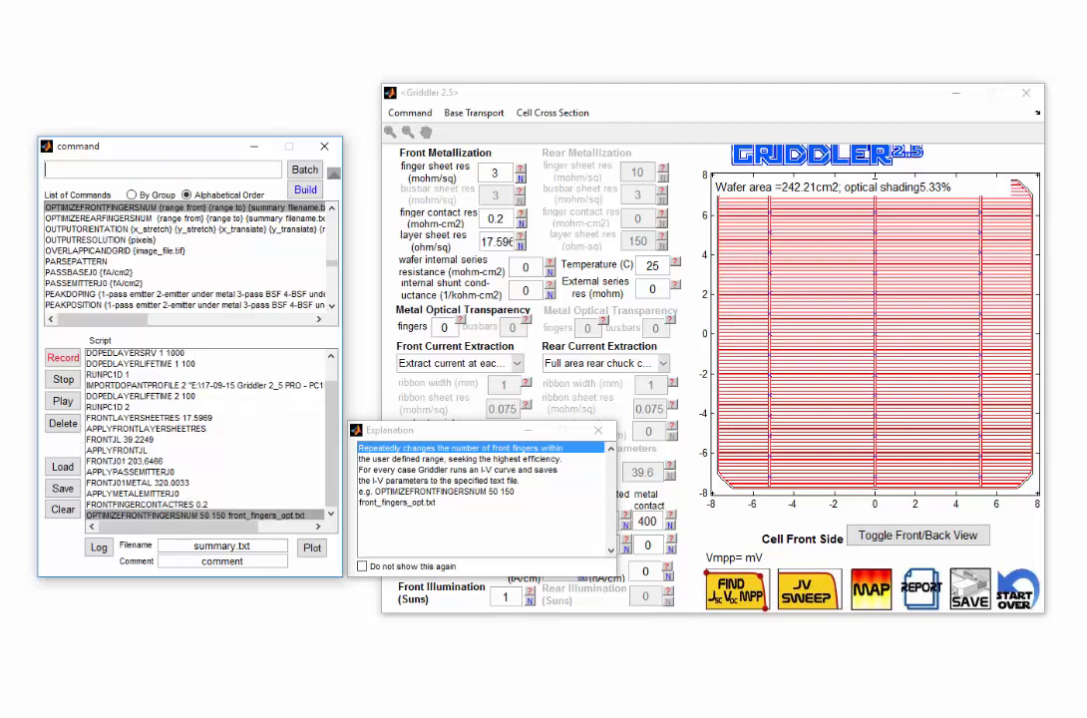
# Step: Append the Jsc, Voc and MPP calculation to the script, and log its summary to summary.txt with the comment "comment"
pyautogui.click(183, 516)
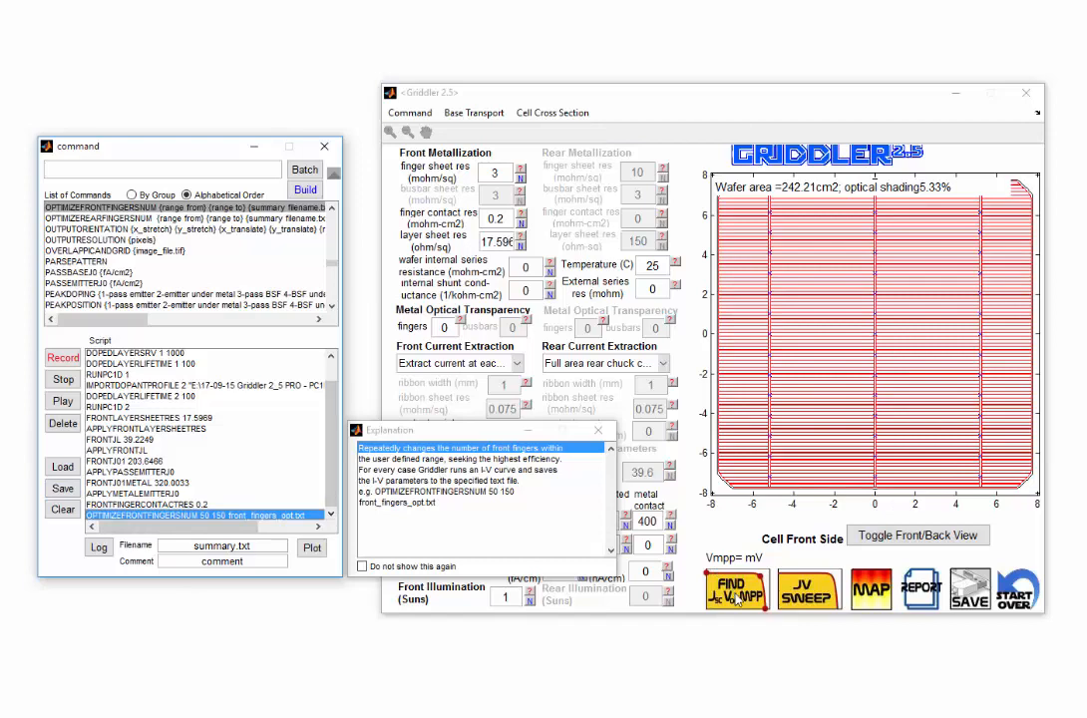
pyautogui.click(735, 598)
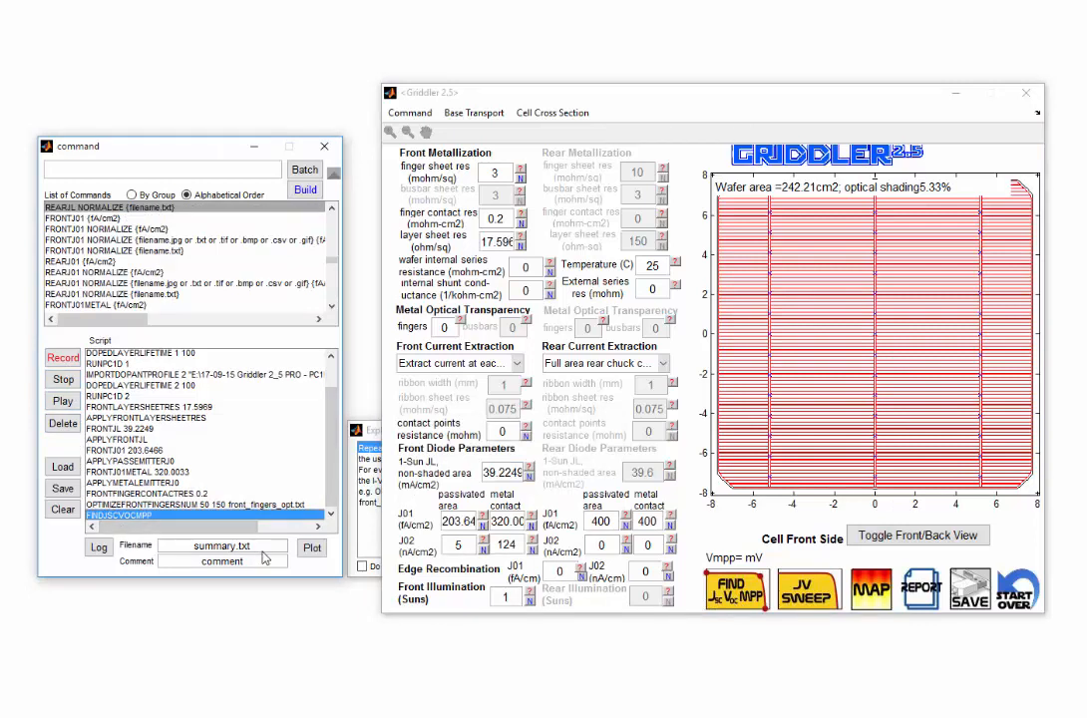
pyautogui.click(204, 561)
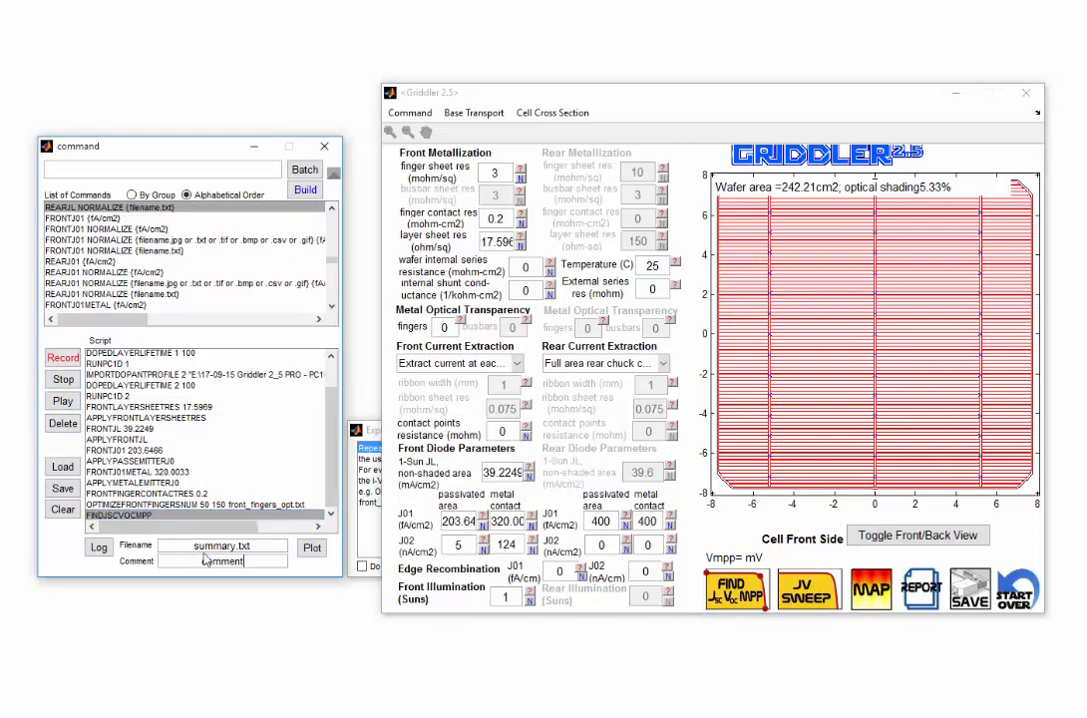
pyautogui.click(99, 546)
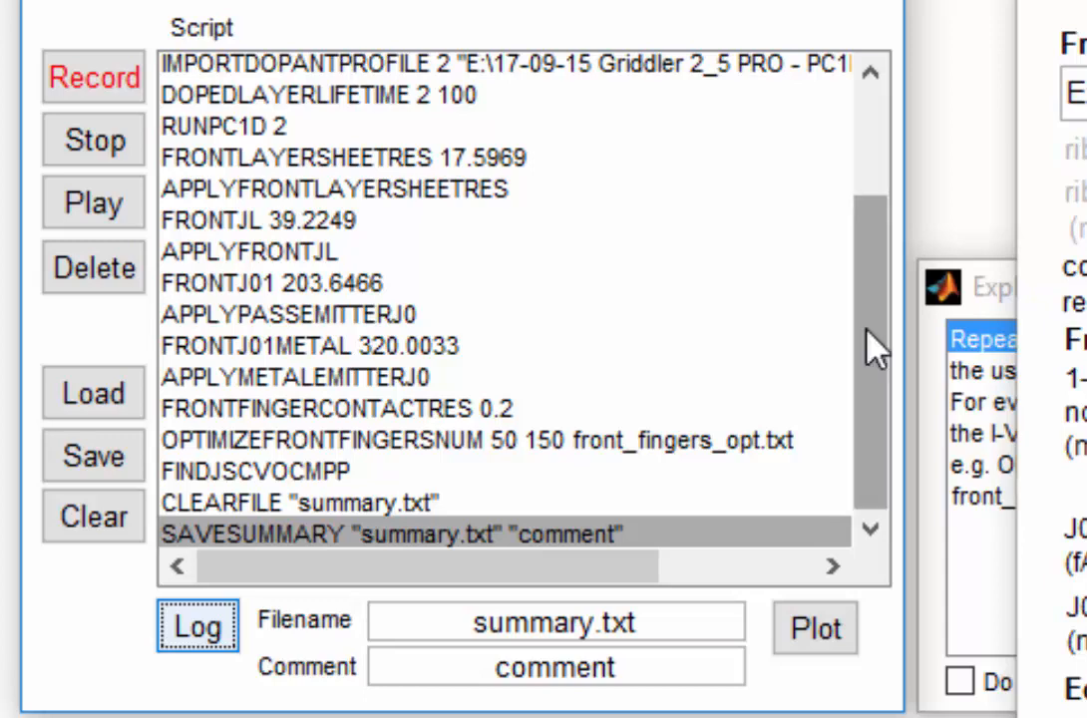
# Step: Save the recorded script as the text file 2017-09-16_phos_emitter_profile_screening in the 17-09-15 Griddler 2_5 PRO - PC1D folder
pyautogui.moveTo(866, 344); pyautogui.dragTo(882, 198)
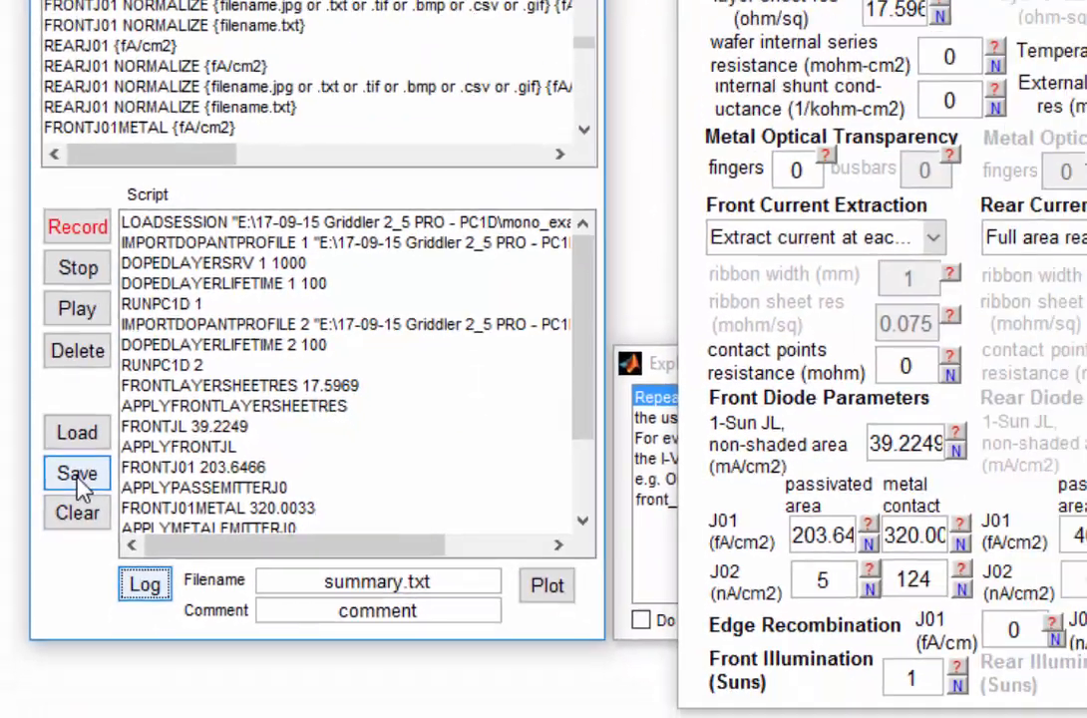
pyautogui.click(94, 456)
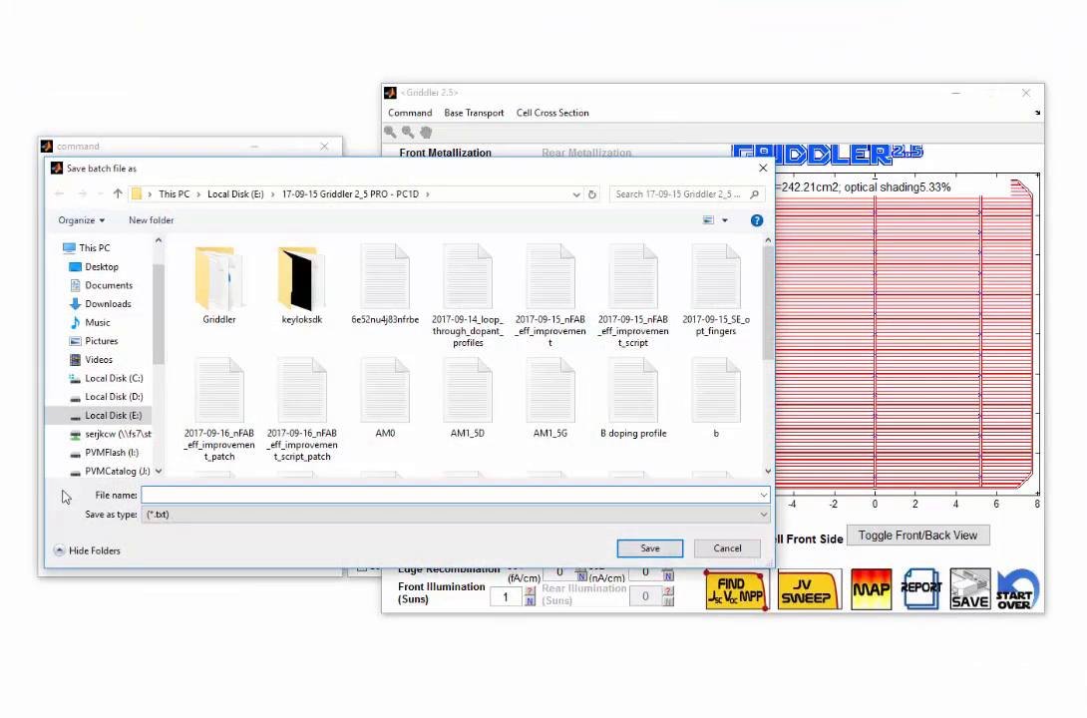
pyautogui.write('2017-09-16_pbus_emitter_profile_screening')
pyautogui.press('Return')
# Step: Open the saved 2017-09-16_phos_emitter_profile_screening script from its folder in Notepad
pyautogui.moveTo(445, 715)
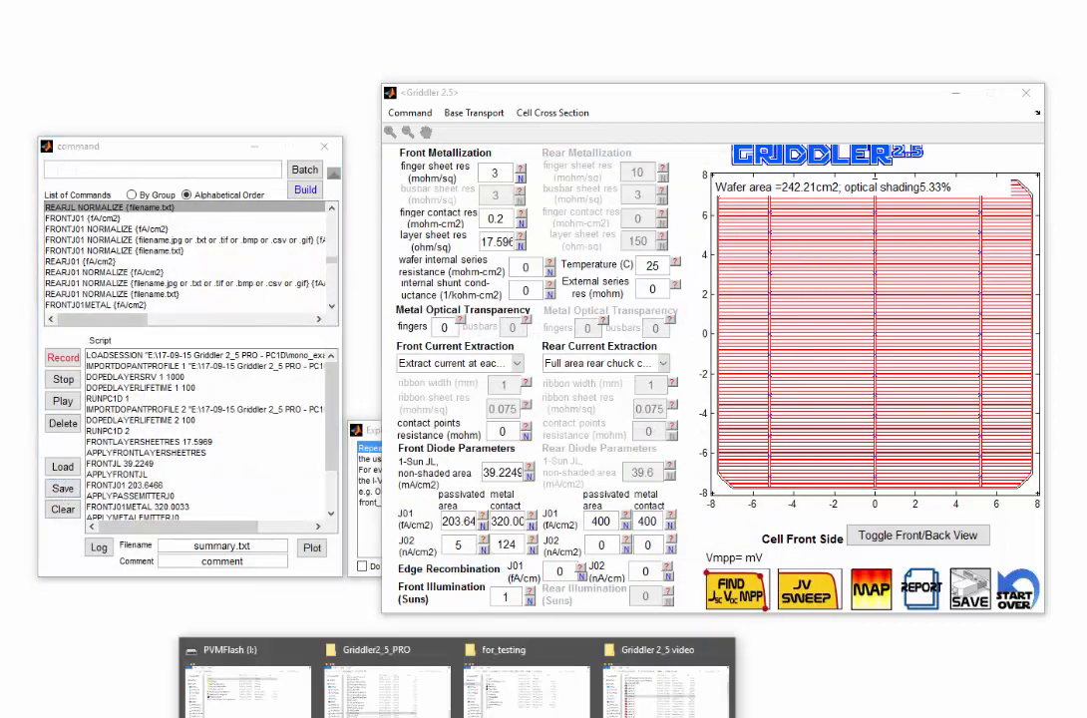
pyautogui.click(384, 688)
pyautogui.scroll(-15, 276, 261)
pyautogui.click(18, 415)
pyautogui.doubleClick(102, 216)
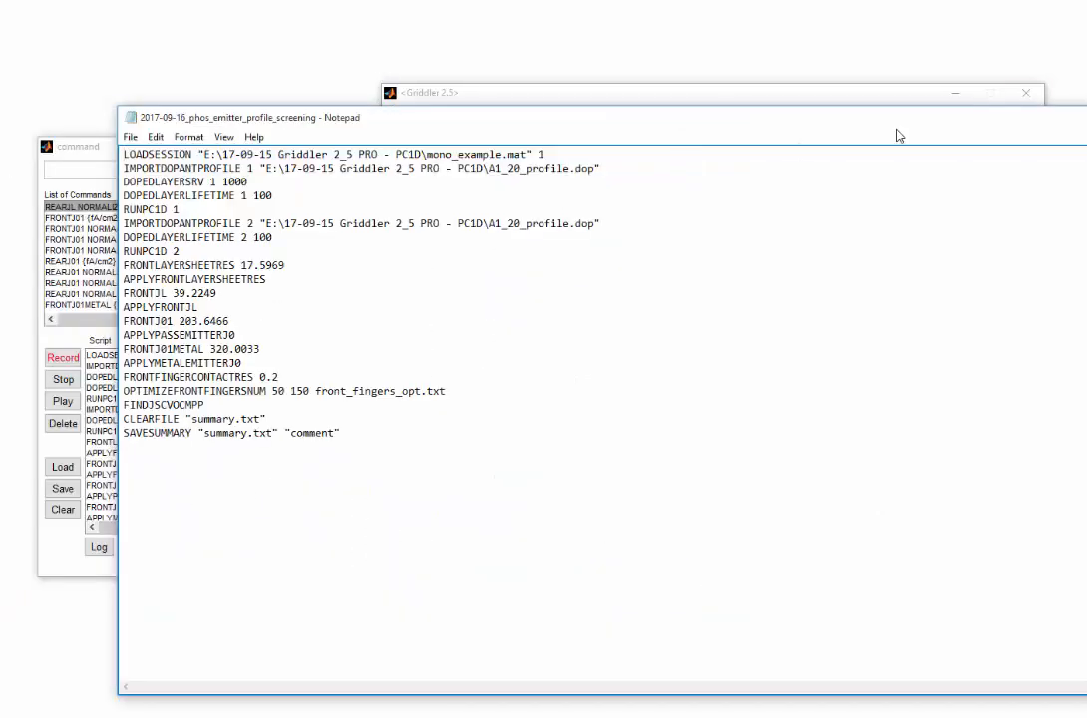
pyautogui.moveTo(832, 126); pyautogui.dragTo(751, 96)
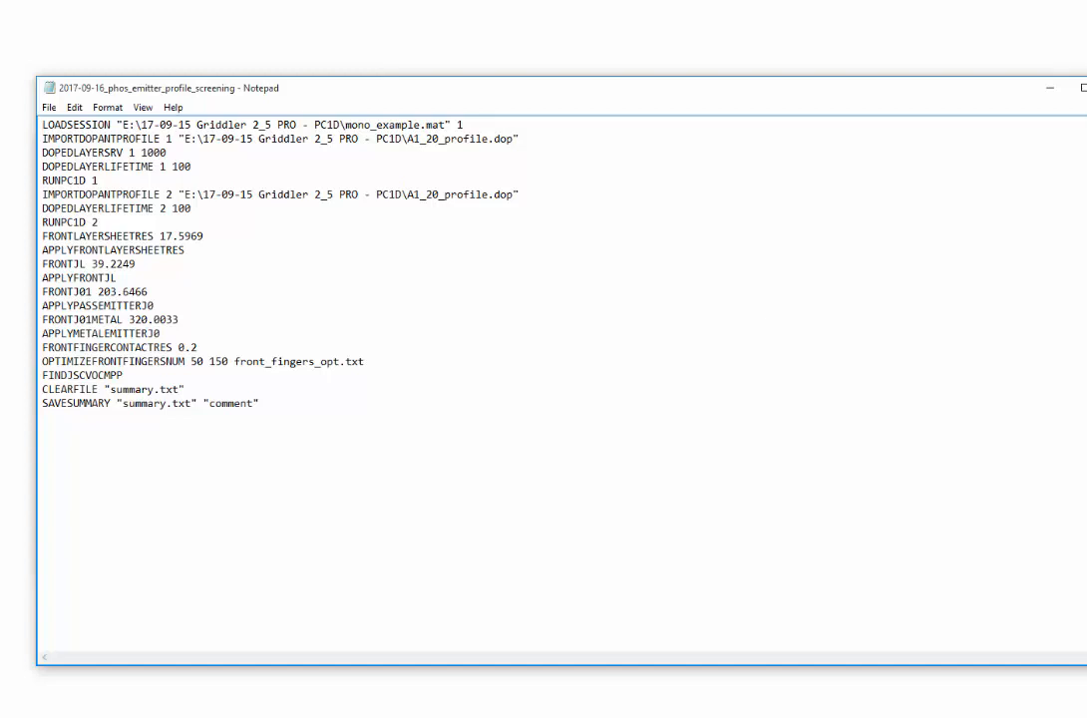
# Step: Look up the explanation of the FOR loop command in Griddler's command window, and close the window after reading
pyautogui.click(419, 716)
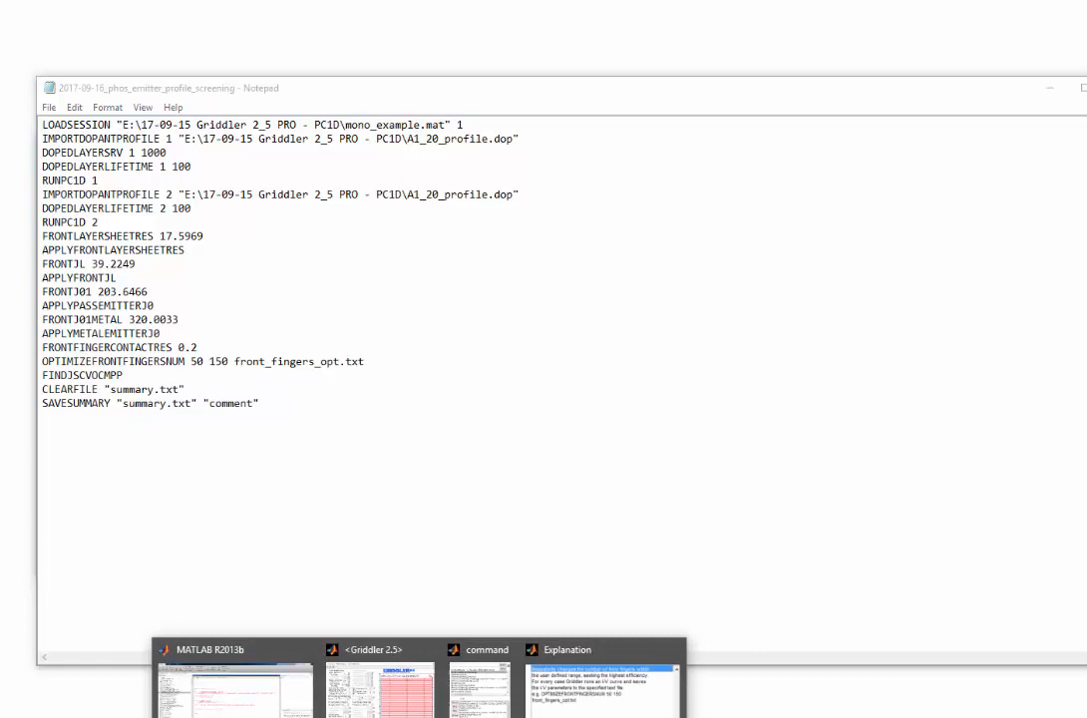
pyautogui.click(478, 688)
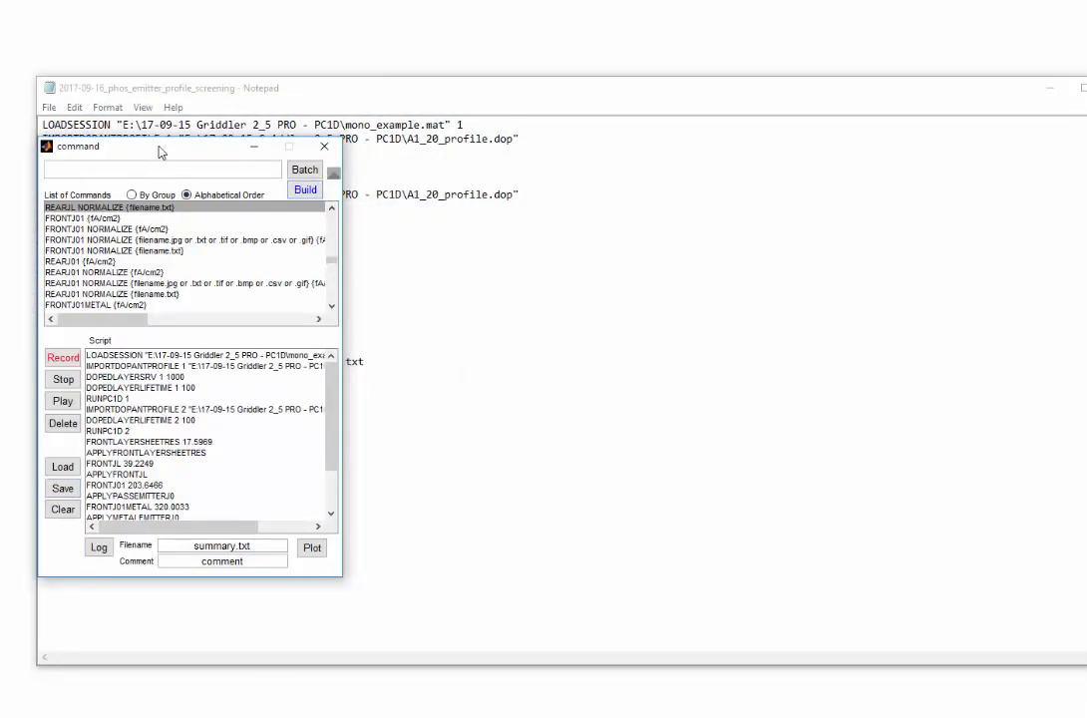
pyautogui.moveTo(158, 149); pyautogui.dragTo(581, 216)
pyautogui.press('Return')
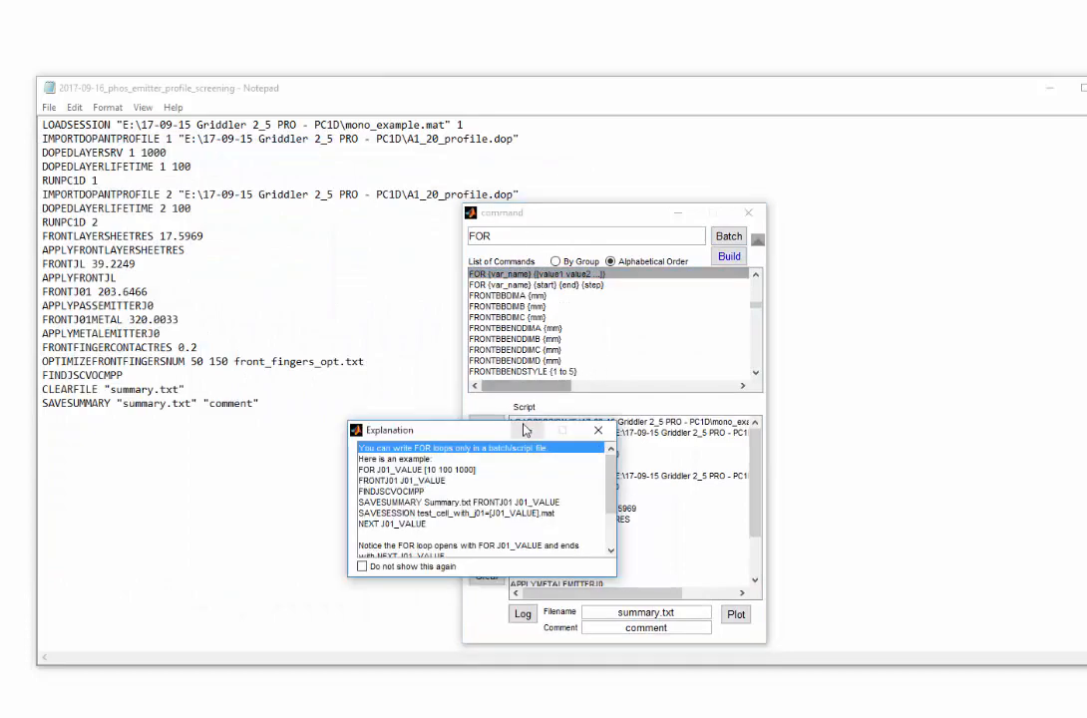
pyautogui.moveTo(460, 431); pyautogui.dragTo(292, 274)
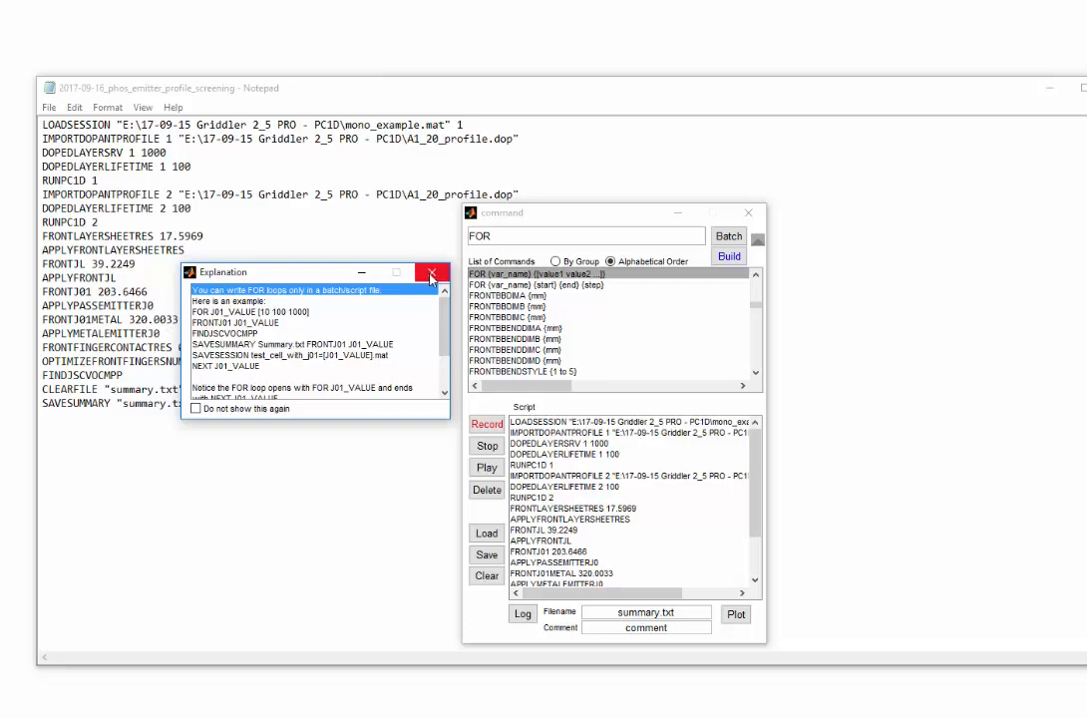
pyautogui.click(431, 275)
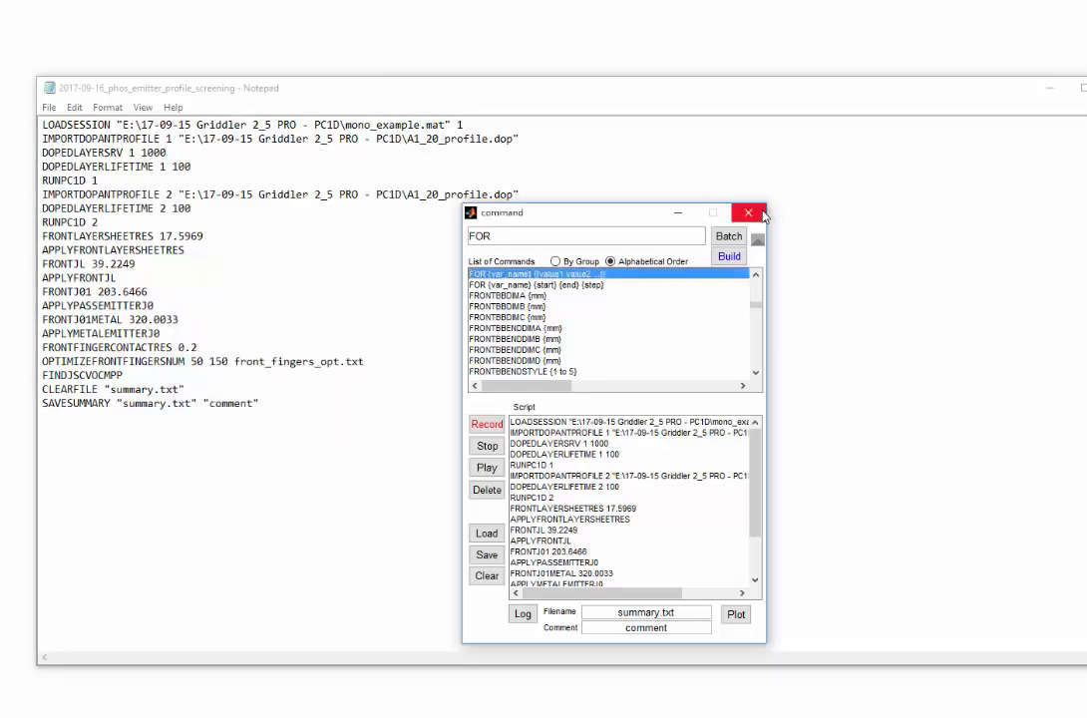
pyautogui.click(755, 216)
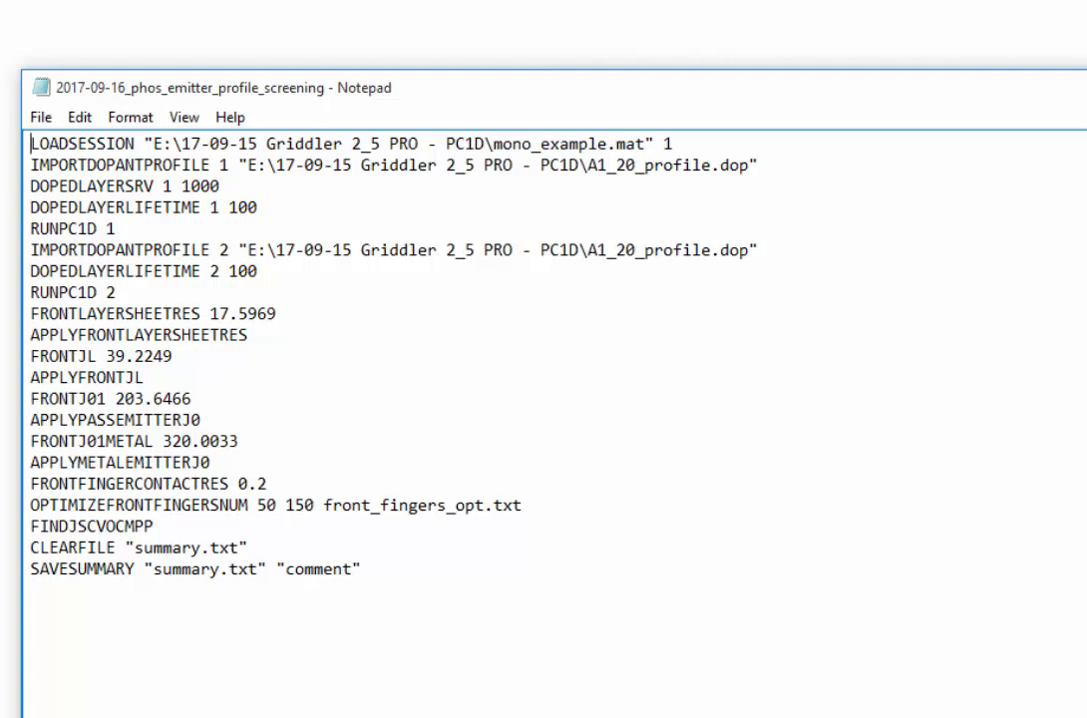
# Step: Insert the line FOR DOPANTPROFILENAME [] above LOADSESSION at the start of the script
pyautogui.press('Return')
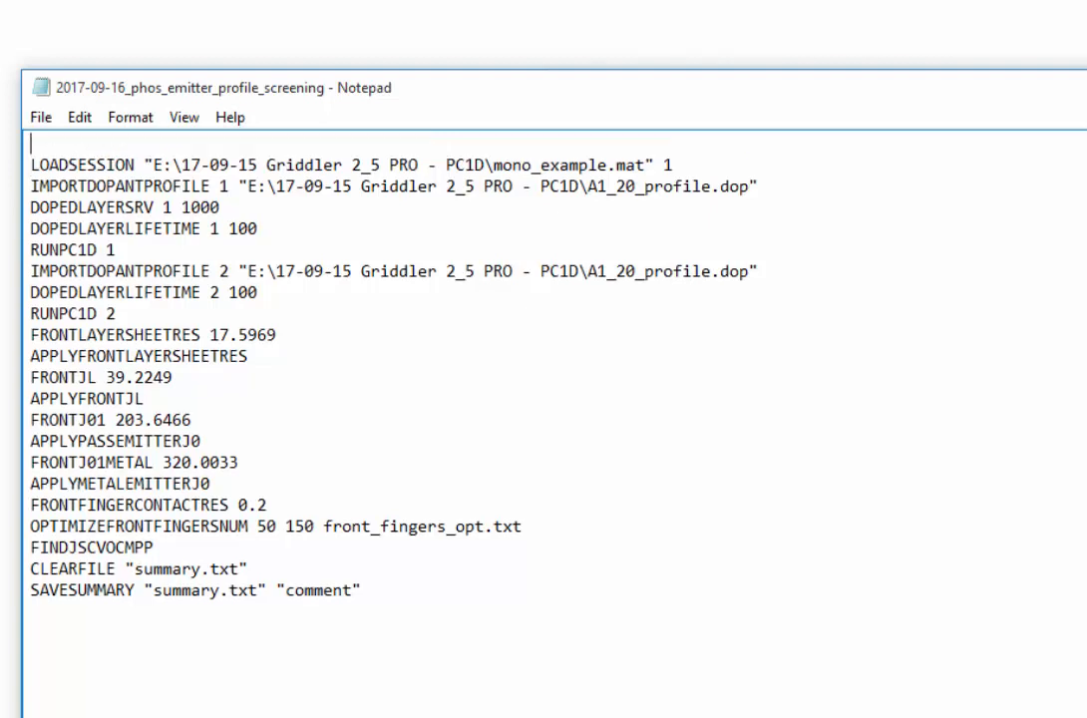
pyautogui.write('FOR DOPA')
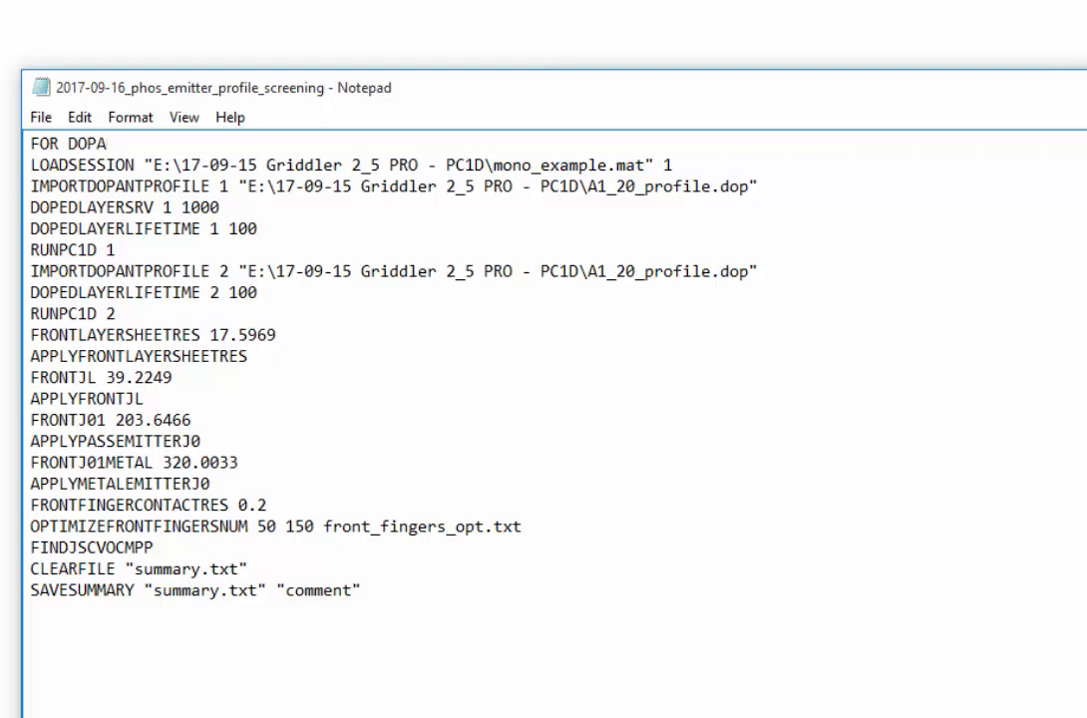
pyautogui.write('NTPROFILENAME [')
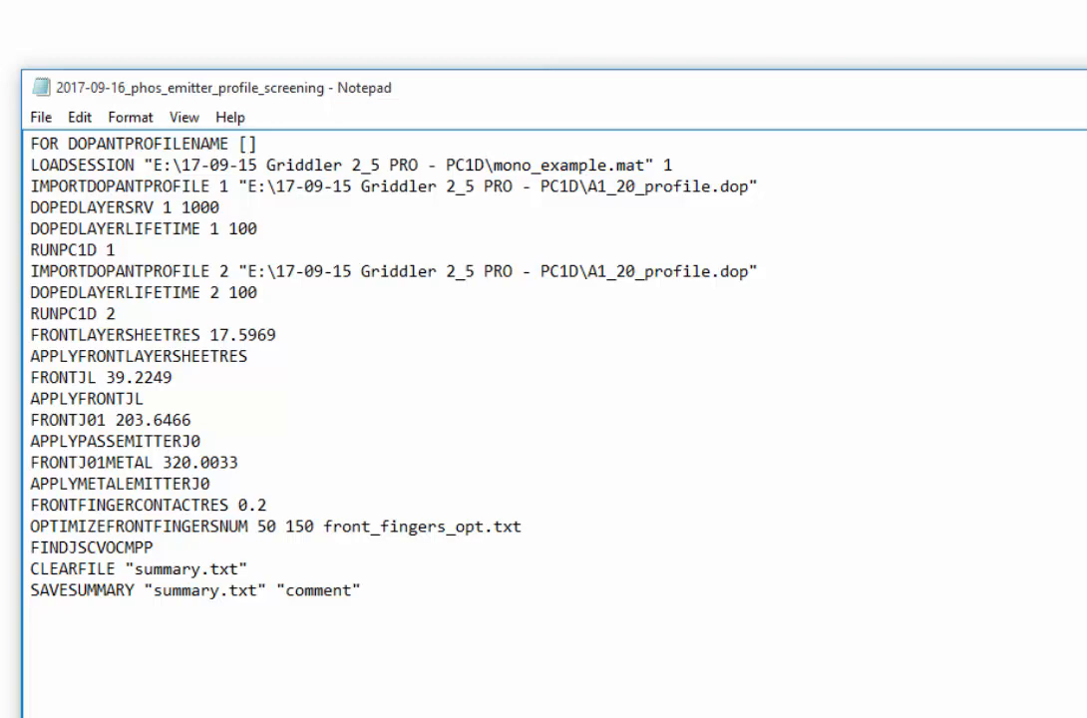
# Step: Sort the PC1D folder in File Explorer by type, and copy the file name D90_profile into the FOR loop's brackets
pyautogui.hotkey('alt', 'Tab')
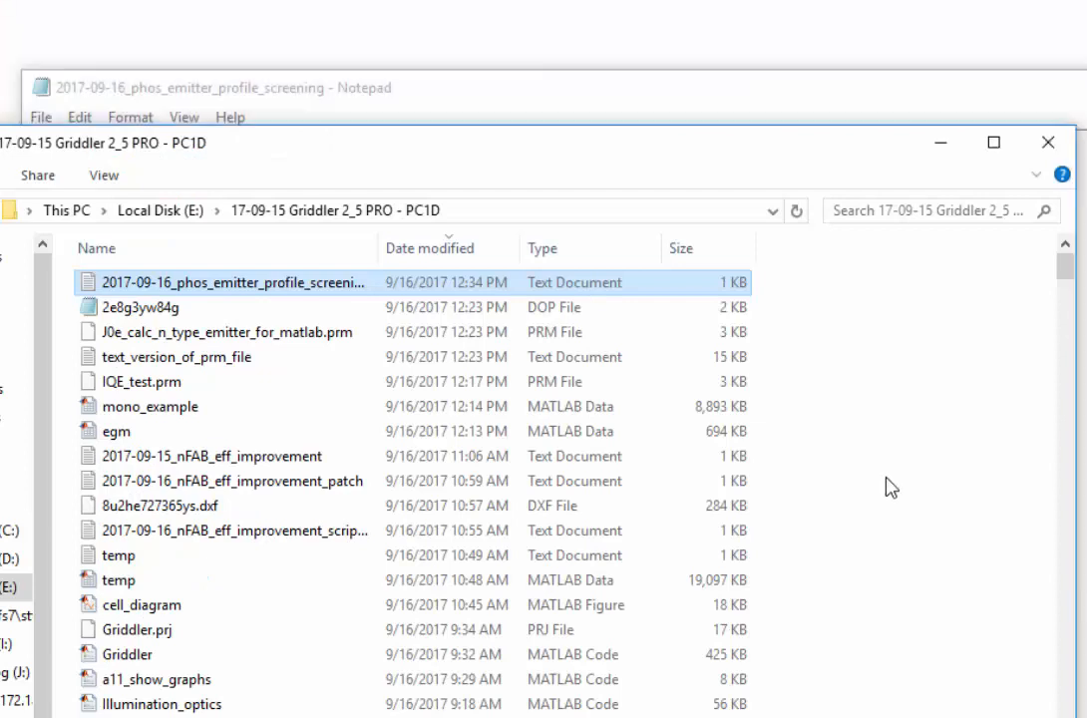
pyautogui.rightClick(915, 460)
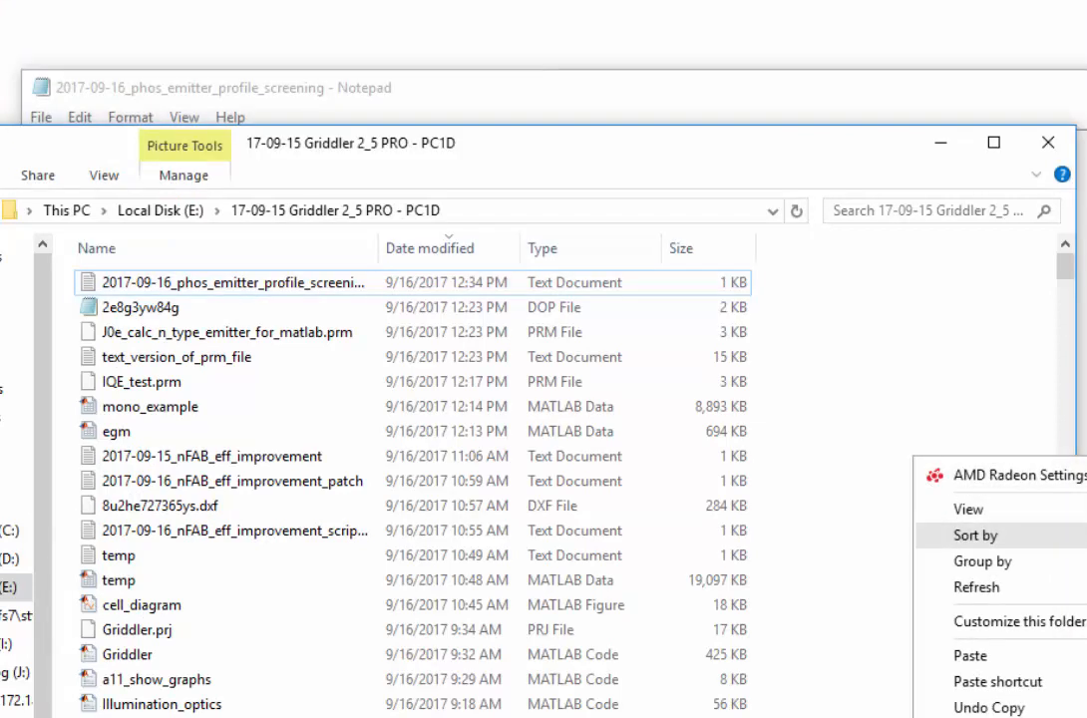
pyautogui.click(1084, 587)
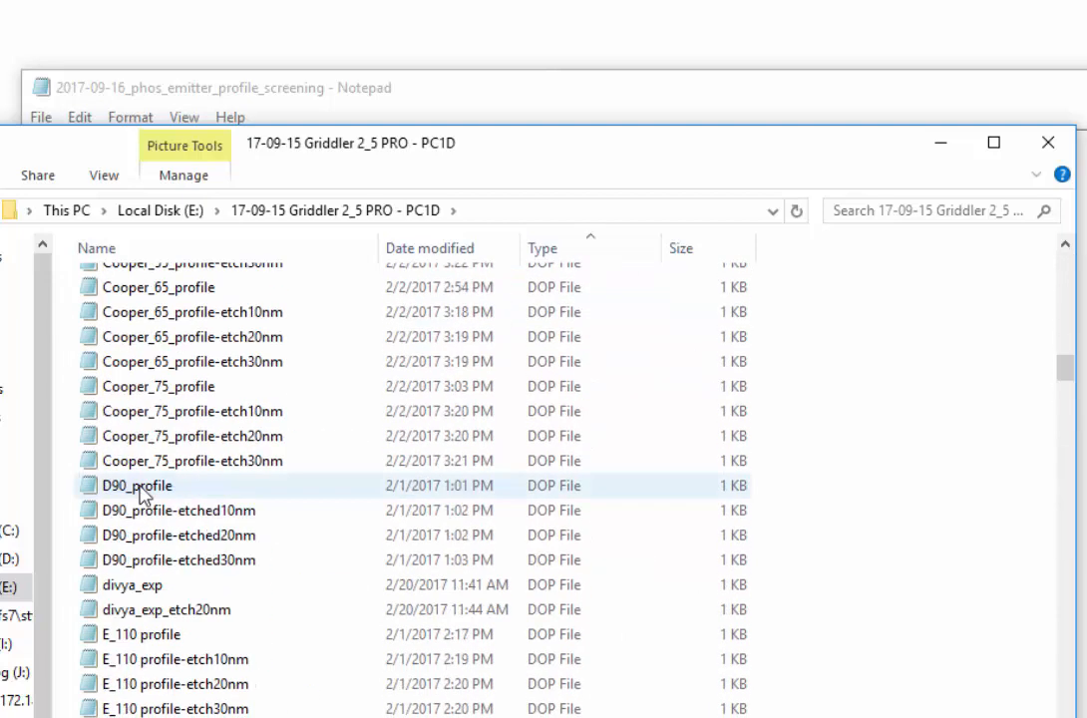
pyautogui.click(148, 496)
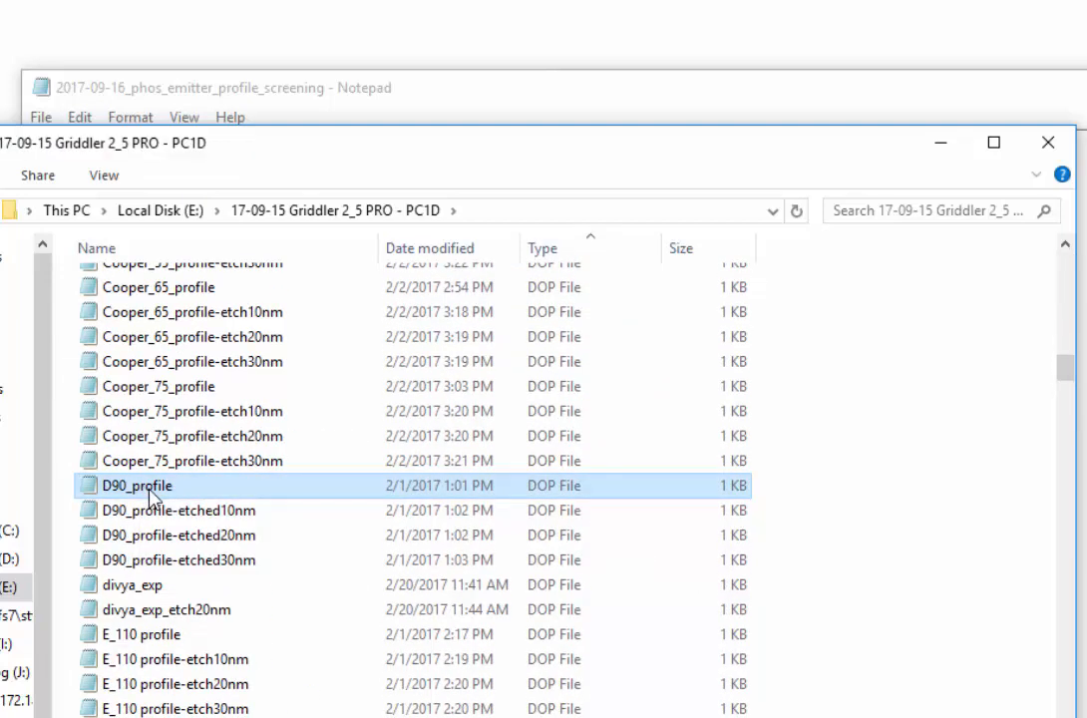
pyautogui.click(164, 495)
pyautogui.hotkey('ctrl', 'c')
pyautogui.click(346, 93)
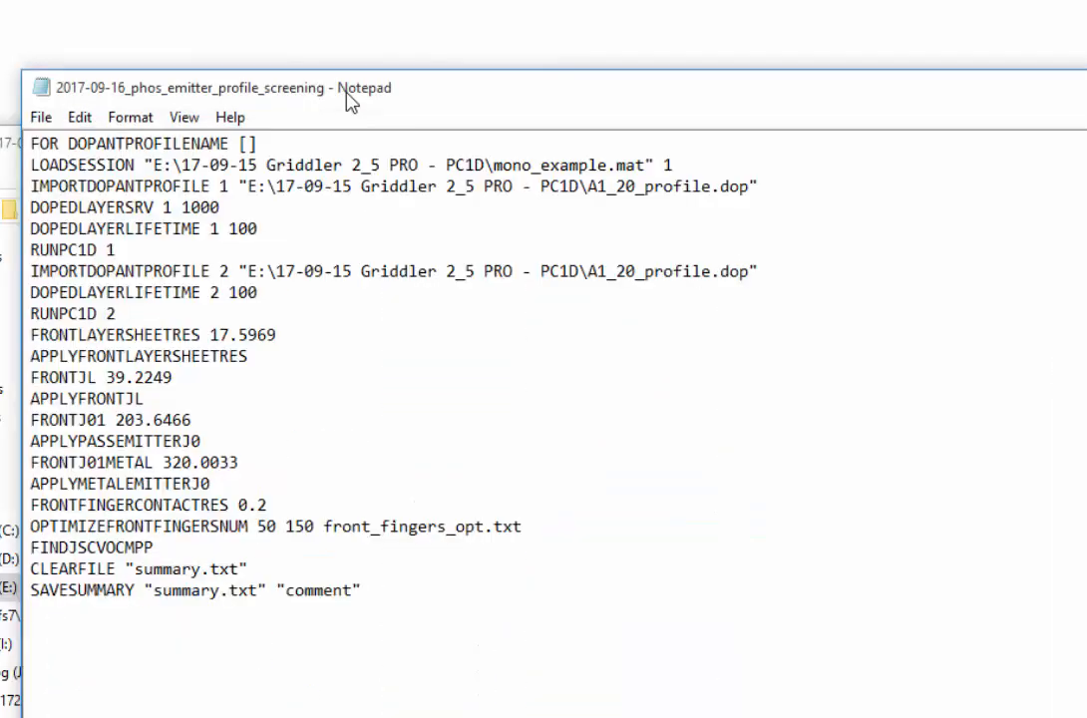
pyautogui.hotkey('ctrl', 'v')
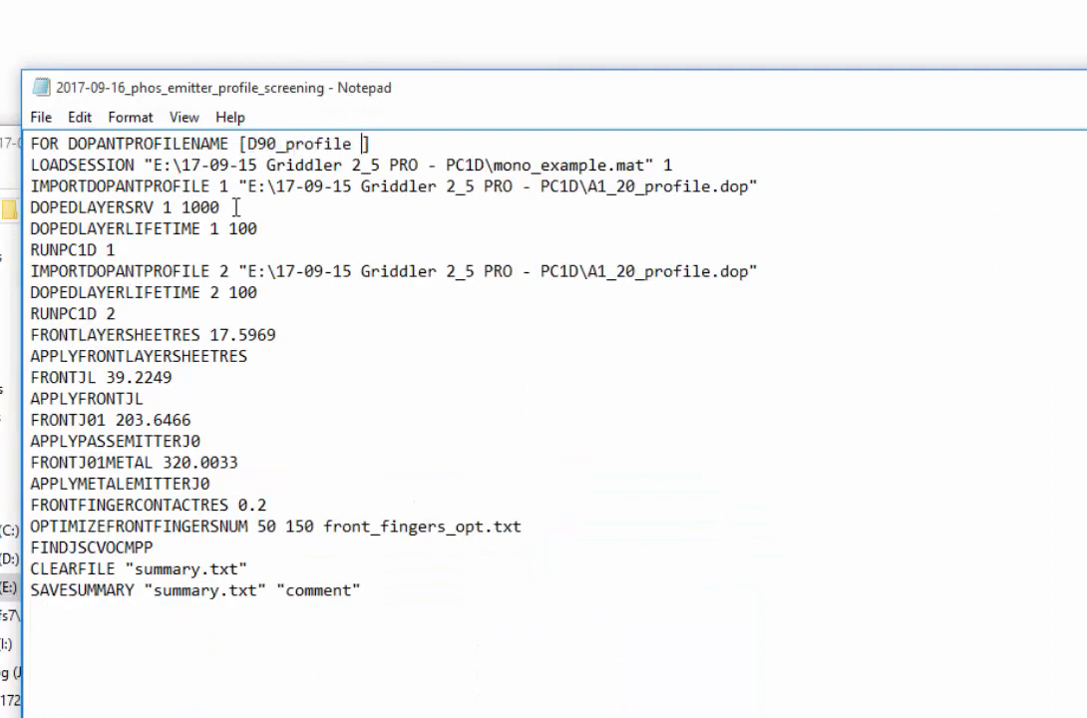
# Step: Copy the file name E_110_profile from the PC1D folder into the FOR loop's brackets after D90_profile
pyautogui.click(9, 125)
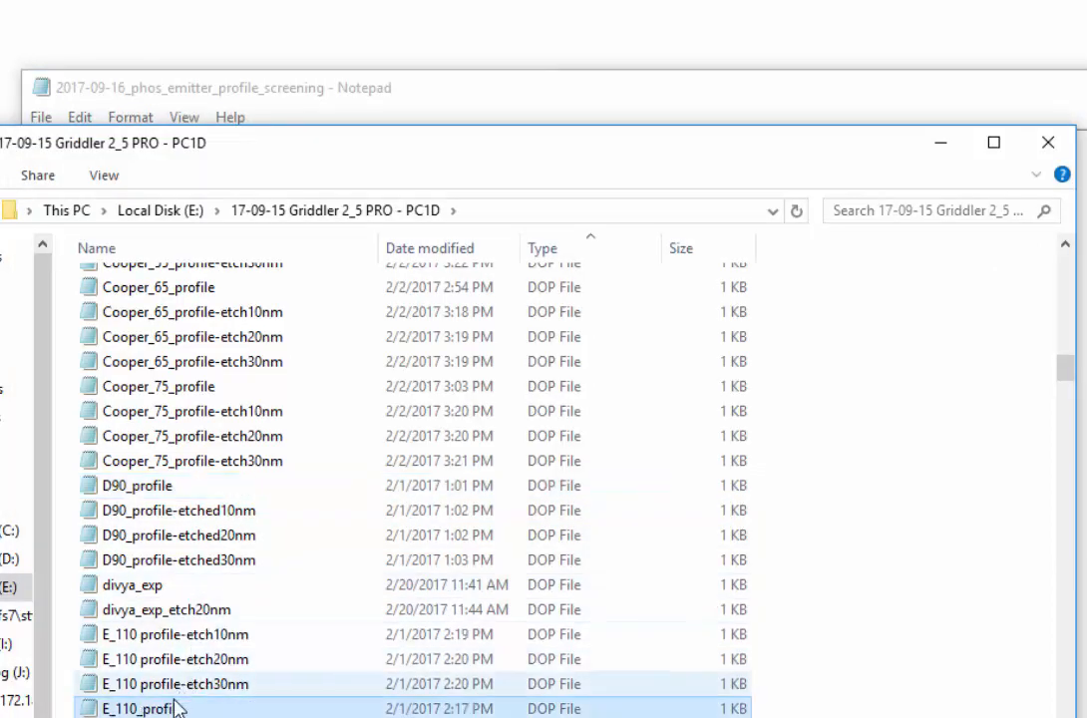
pyautogui.click(172, 693)
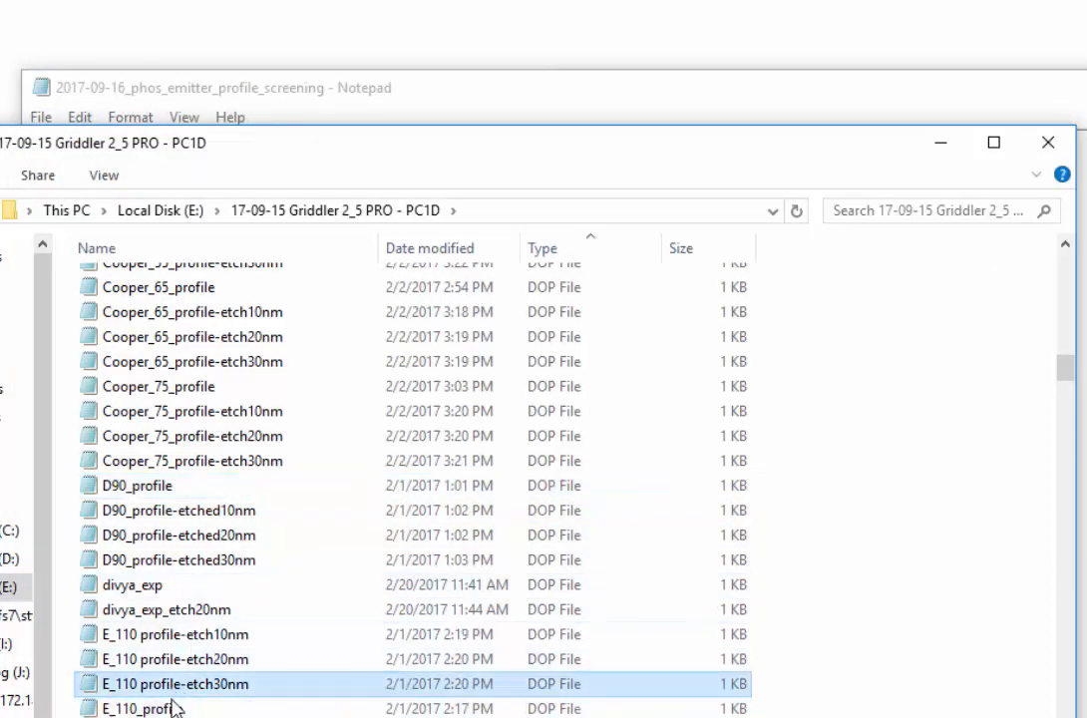
pyautogui.click(171, 706)
pyautogui.click(175, 708)
pyautogui.hotkey('ctrl', 'c')
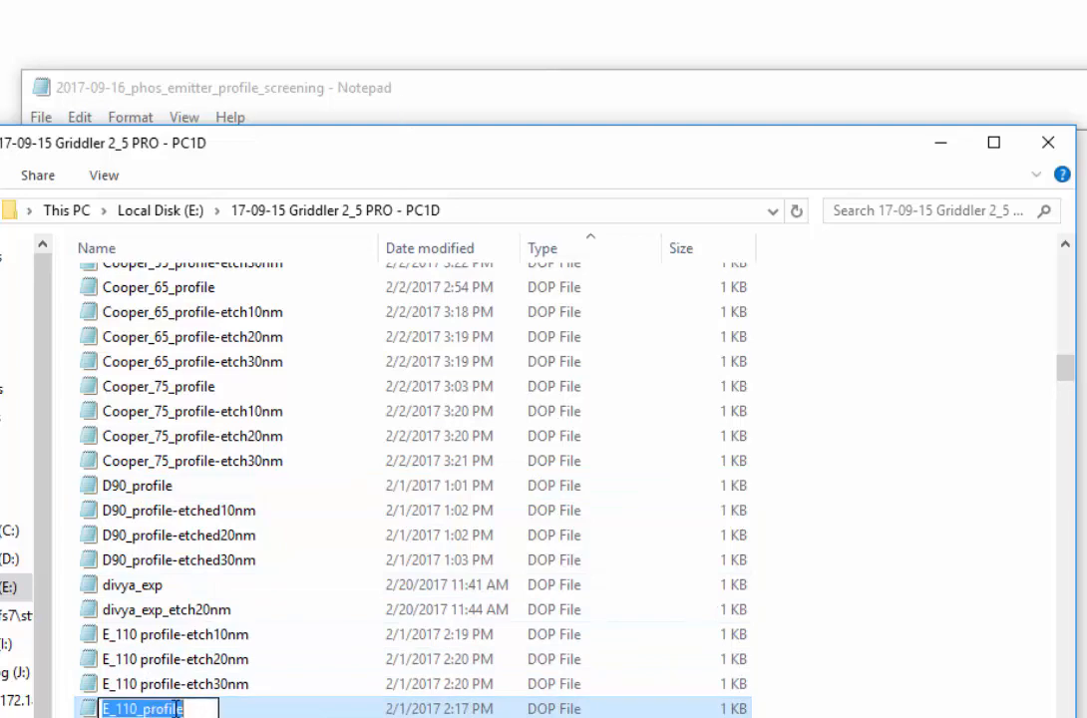
pyautogui.click(428, 90)
pyautogui.click(364, 145)
pyautogui.hotkey('ctrl', 'v')
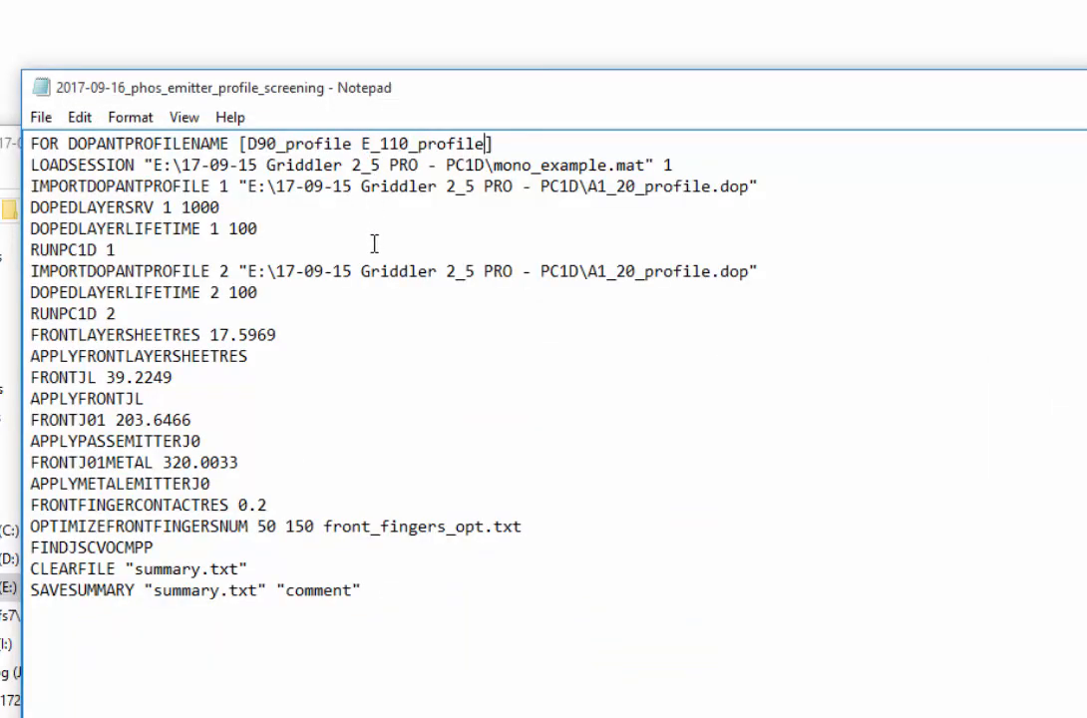
# Step: Add F_150_profile as the third dopant profile name in the FOR loop's brackets
pyautogui.click(8, 148)
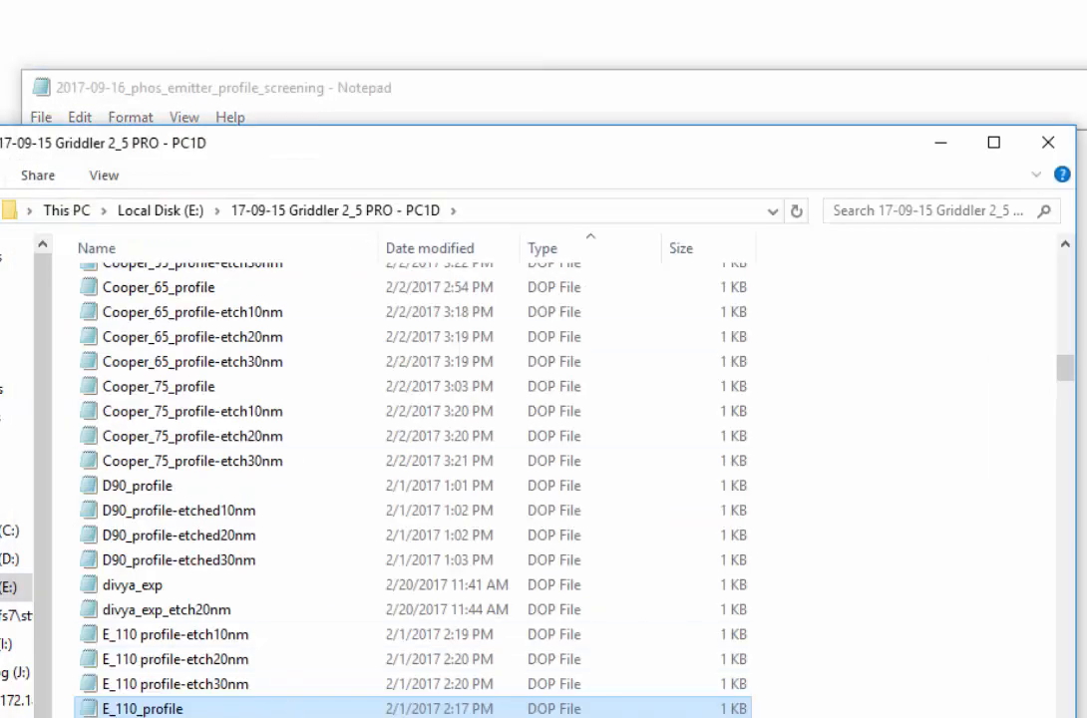
pyautogui.click(174, 716)
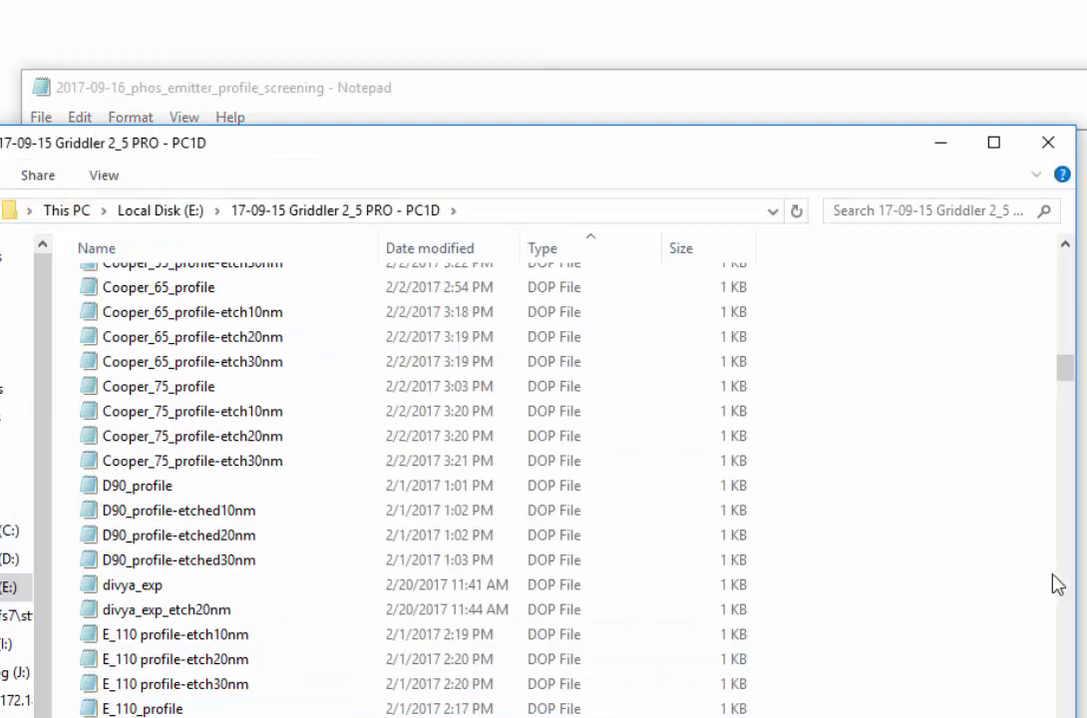
pyautogui.click(1082, 528)
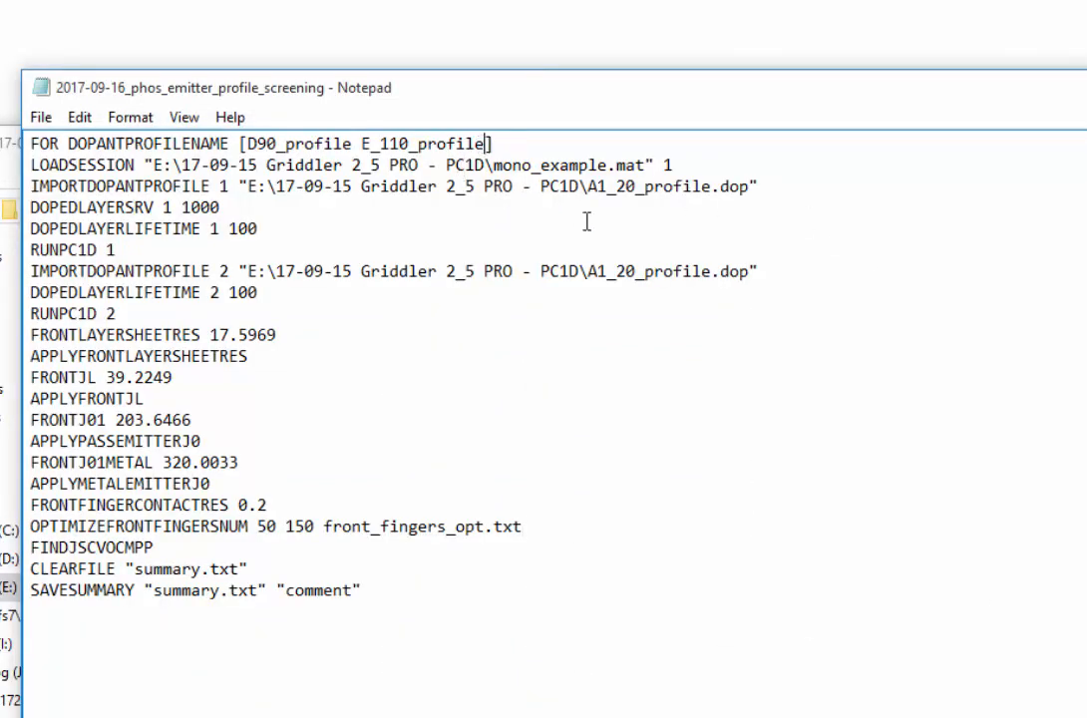
pyautogui.write('F_150_profile')
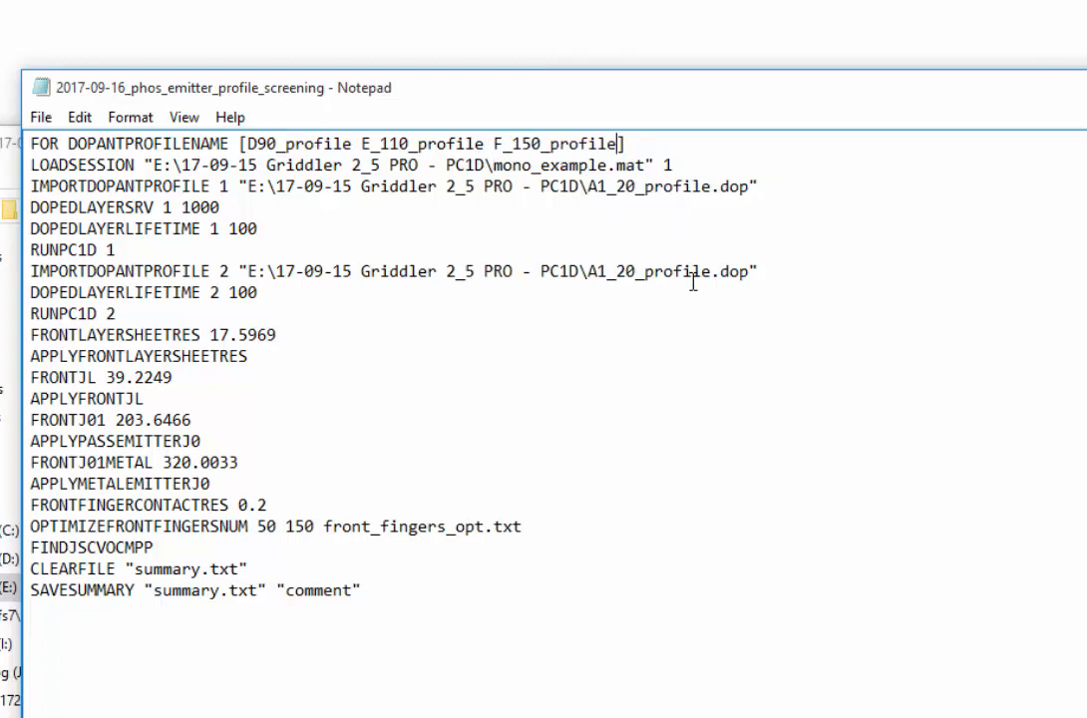
# Step: Close the loop with the line NEXT DOPANTPROFILENAME below SAVESUMMARY at the end of the script
pyautogui.click(458, 598)
pyautogui.write('NEXT DOPAN')
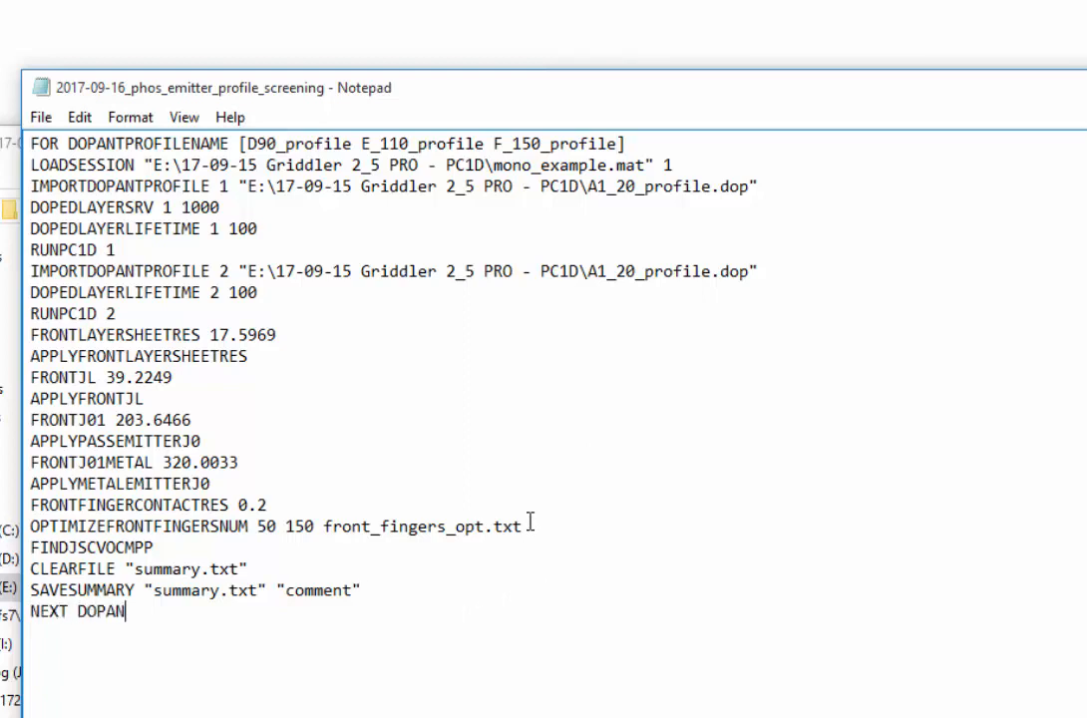
pyautogui.write('TPROFILENAME')
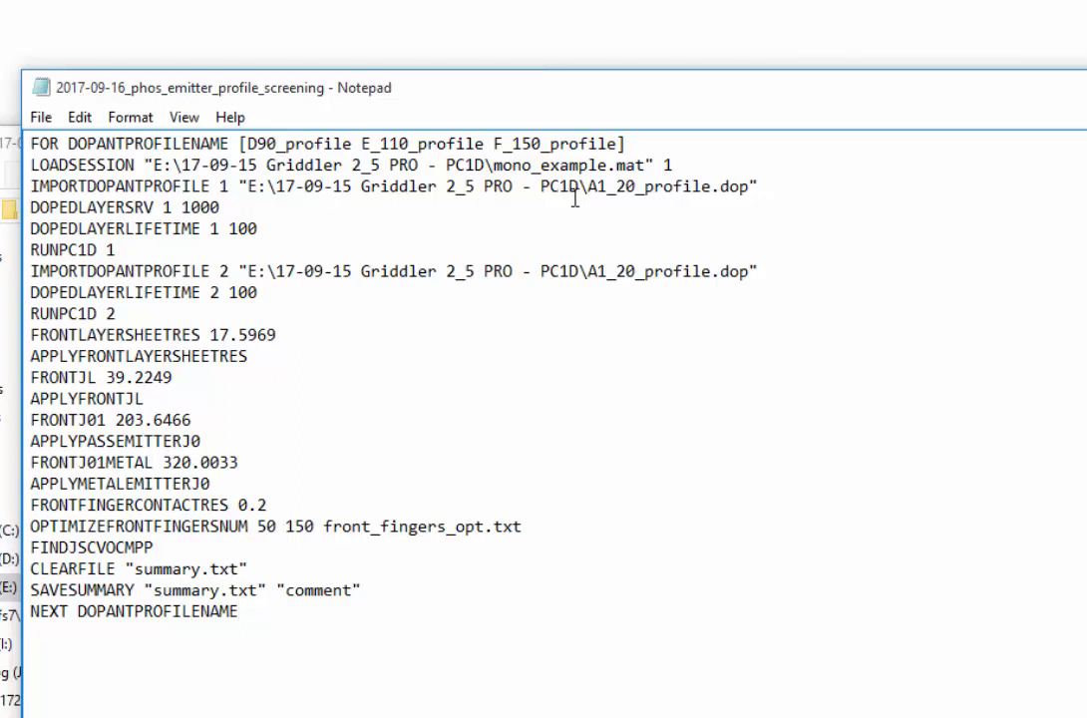
# Step: Replace A1_20_profile in the IMPORTDOPANTPROFILE 1 path with the loop variable [DOPANTPROFILENAME]
pyautogui.moveTo(587, 187); pyautogui.dragTo(693, 196)
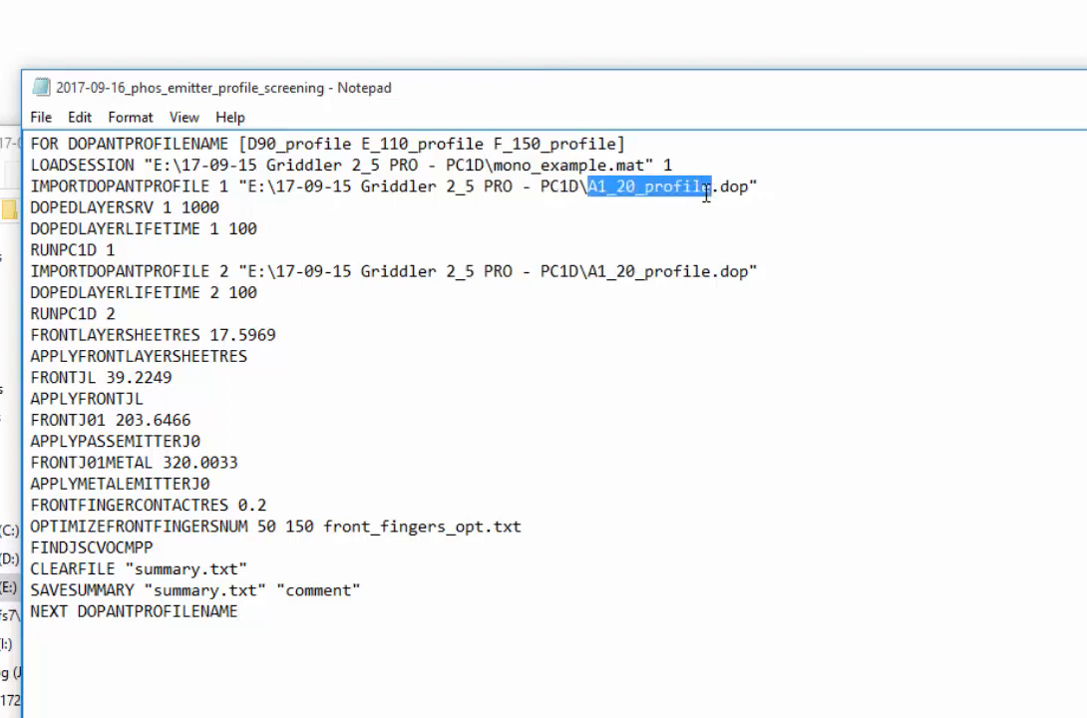
pyautogui.write('[]')
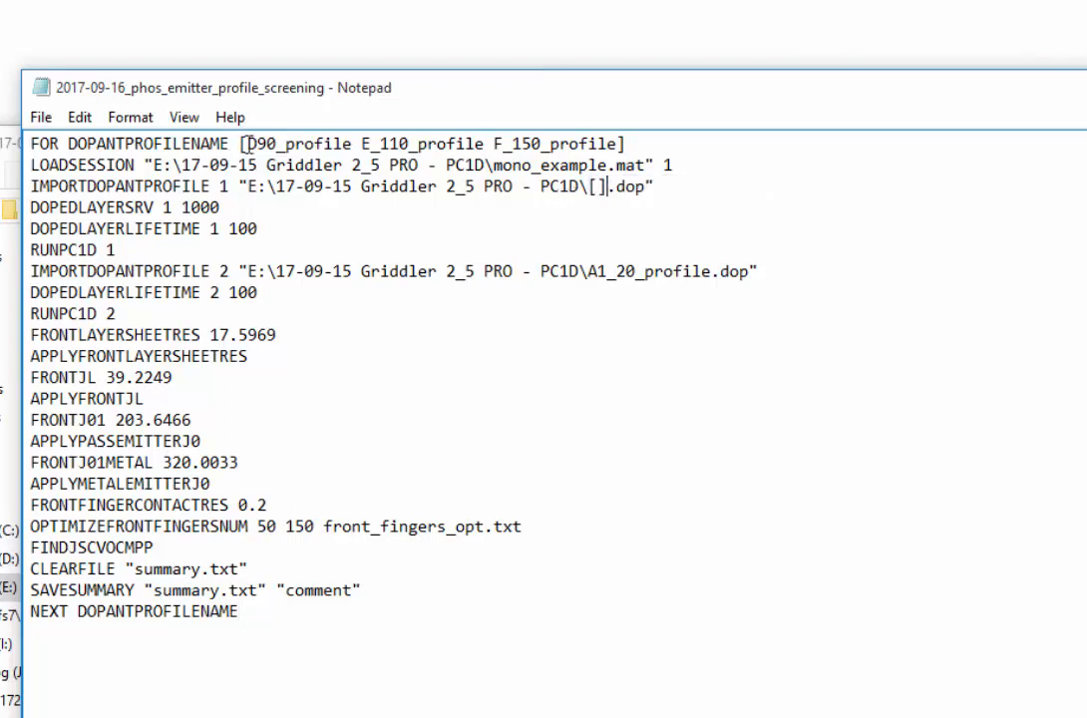
pyautogui.click(230, 142)
pyautogui.doubleClick(188, 143)
pyautogui.hotkey('ctrl', 'c')
pyautogui.click(591, 185)
pyautogui.hotkey('ctrl', 'v')
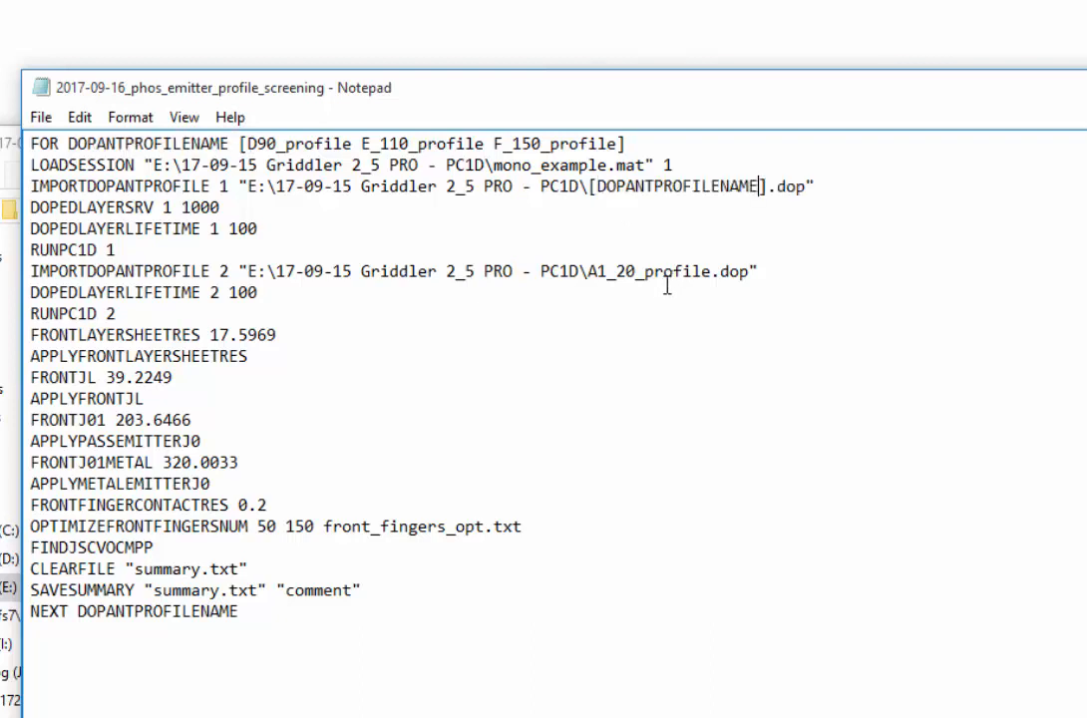
# Step: Replace A1_20_profile in the IMPORTDOPANTPROFILE 2 path with [DOPANTPROFILENAME], copied from the first import line
pyautogui.moveTo(589, 190); pyautogui.dragTo(772, 194)
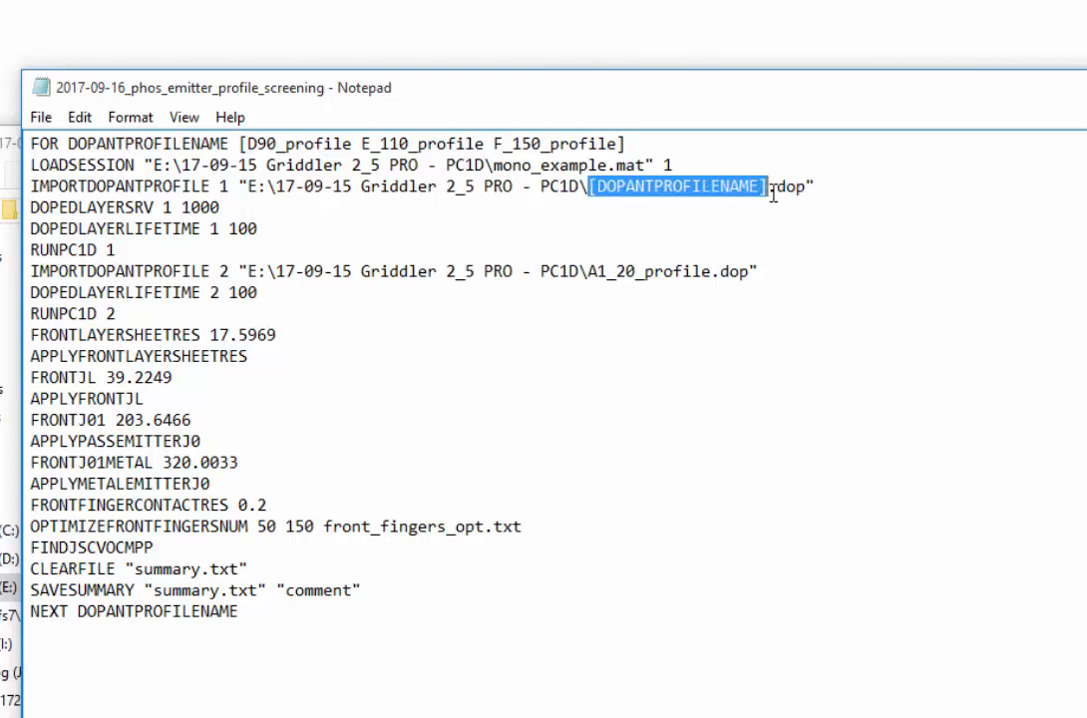
pyautogui.click(773, 193)
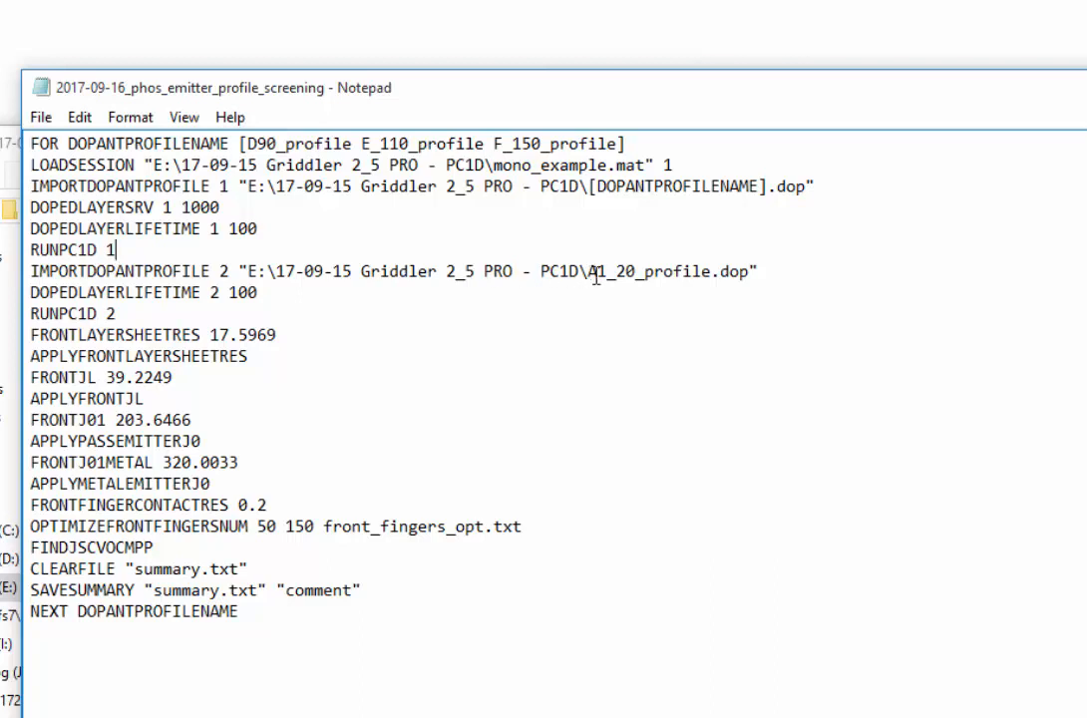
pyautogui.moveTo(588, 273); pyautogui.dragTo(715, 271)
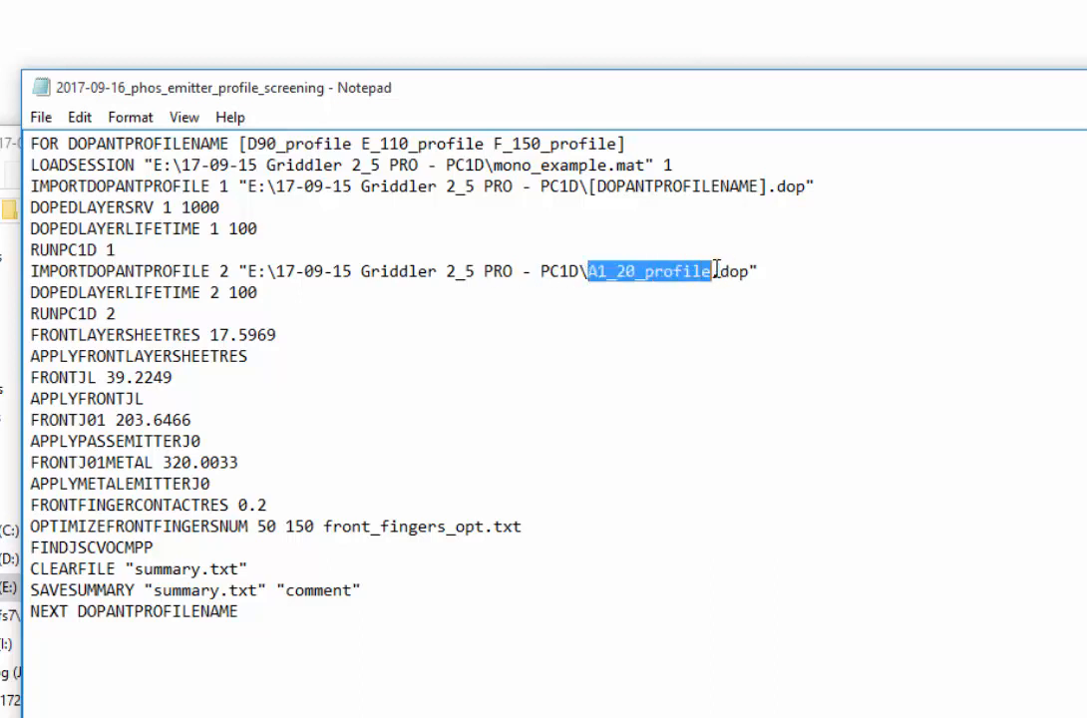
pyautogui.hotkey('ctrl', 'v')
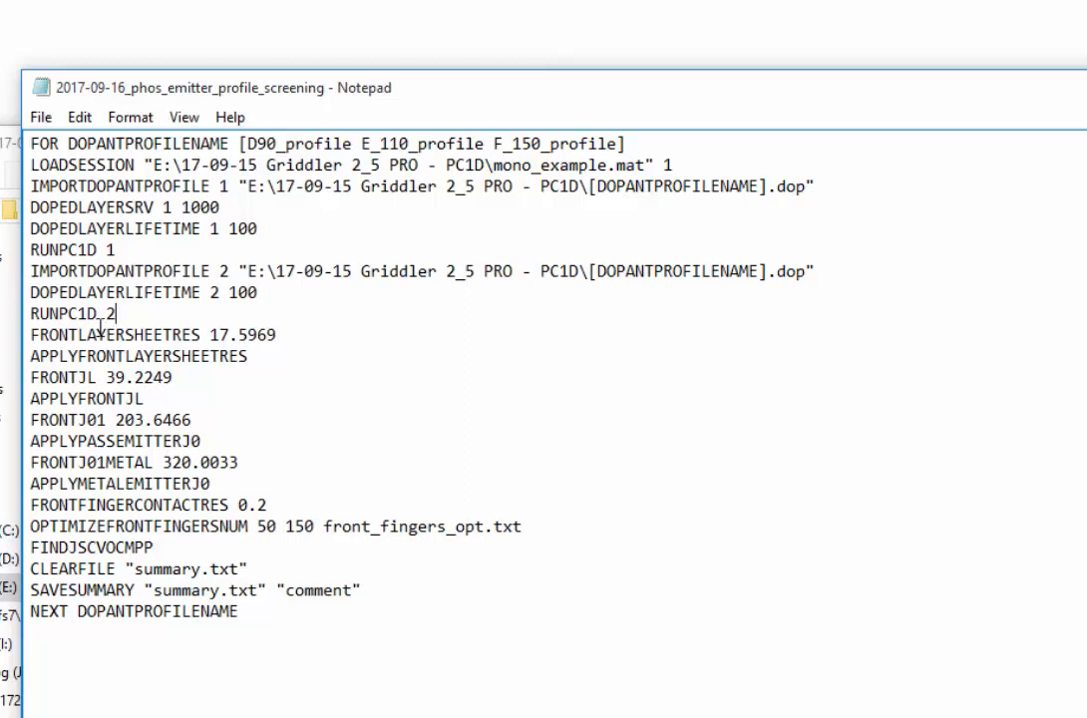
# Step: Delete the fixed-value lines FRONTLAYERSHEETRES and FRONTJL from the script, leaving no blank lines
pyautogui.moveTo(277, 335); pyautogui.dragTo(28, 335)
pyautogui.press('BackSpace')
pyautogui.press('BackSpace')
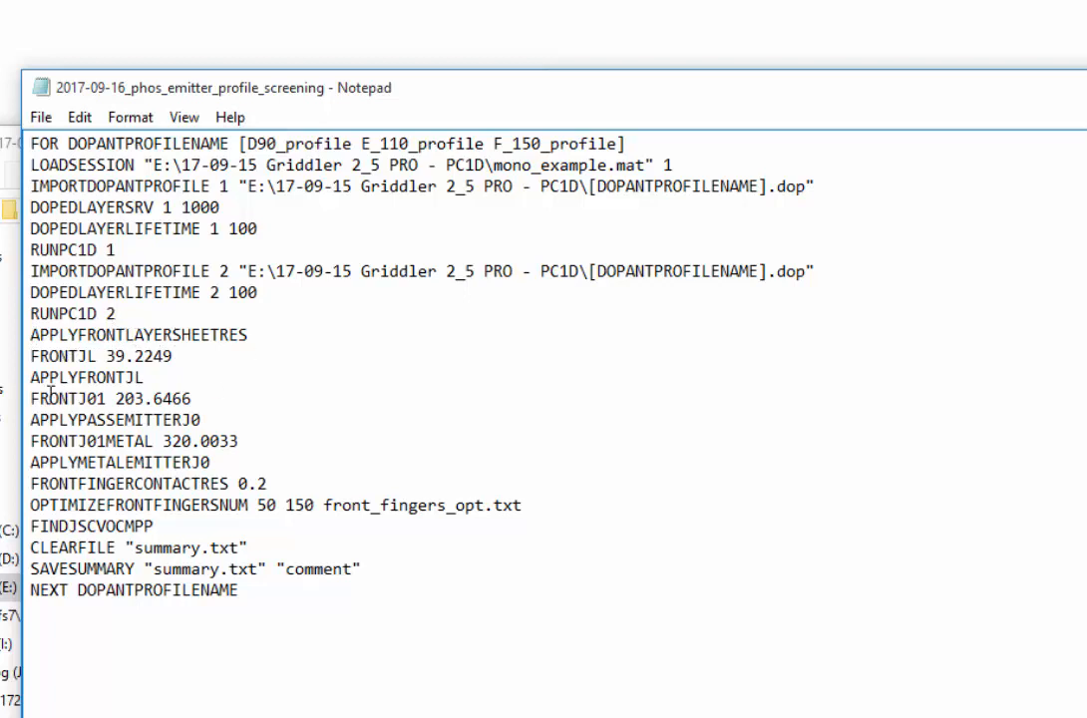
pyautogui.click(164, 356)
pyautogui.moveTo(165, 355); pyautogui.dragTo(40, 356)
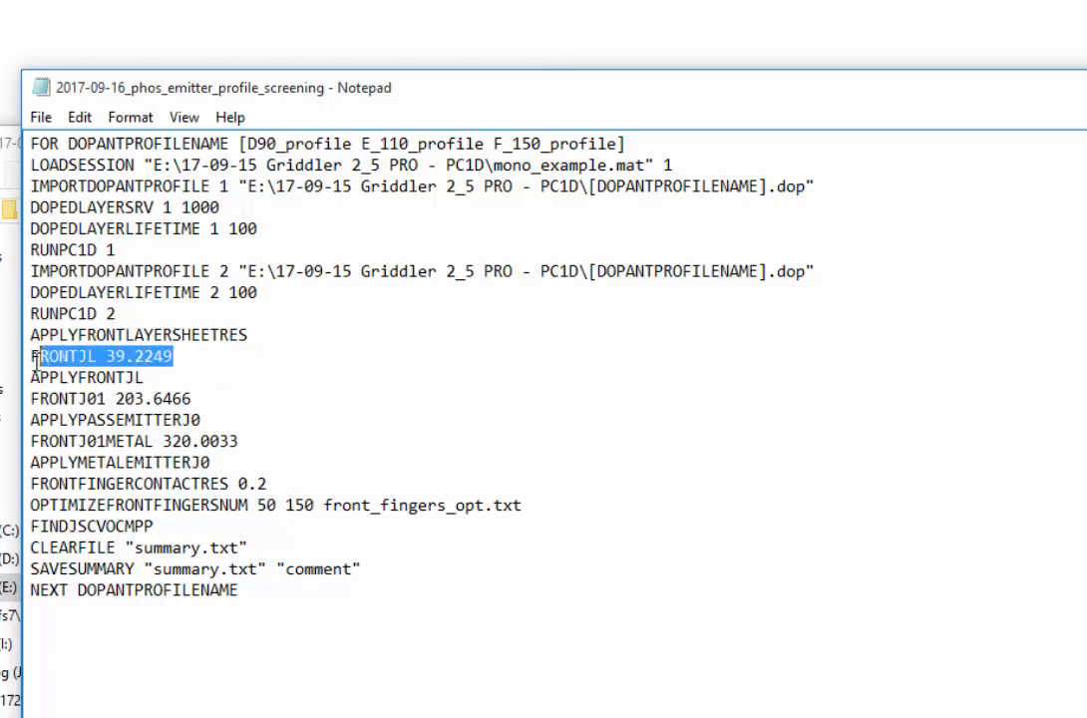
pyautogui.press('BackSpace')
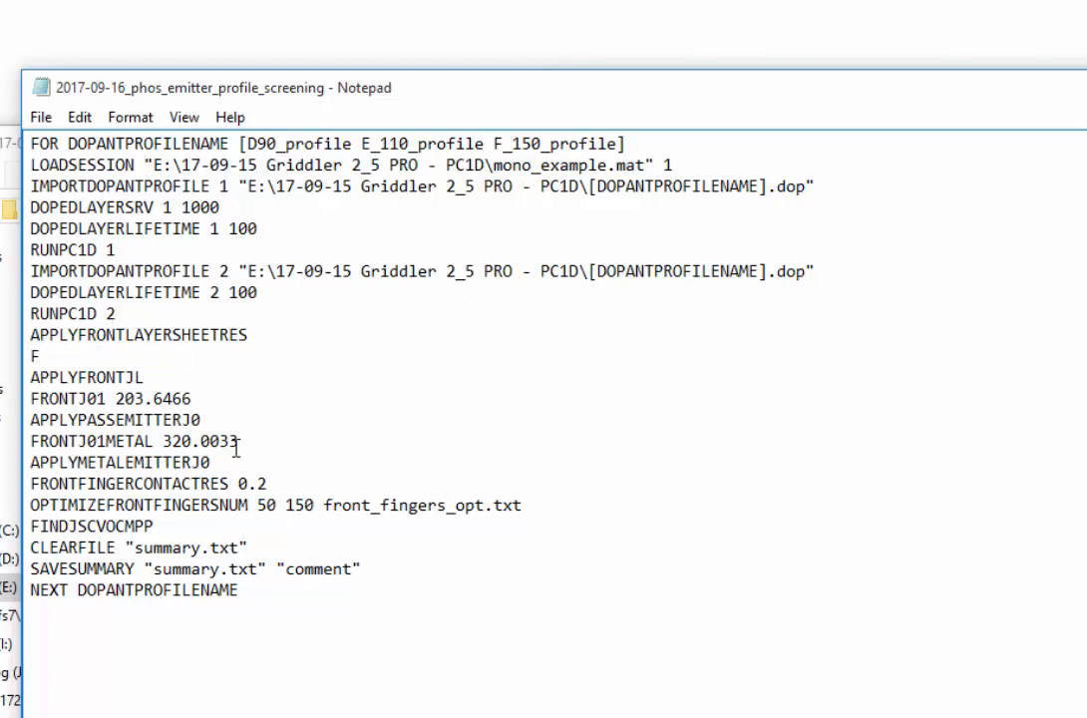
pyautogui.press('BackSpace')
pyautogui.press('BackSpace')
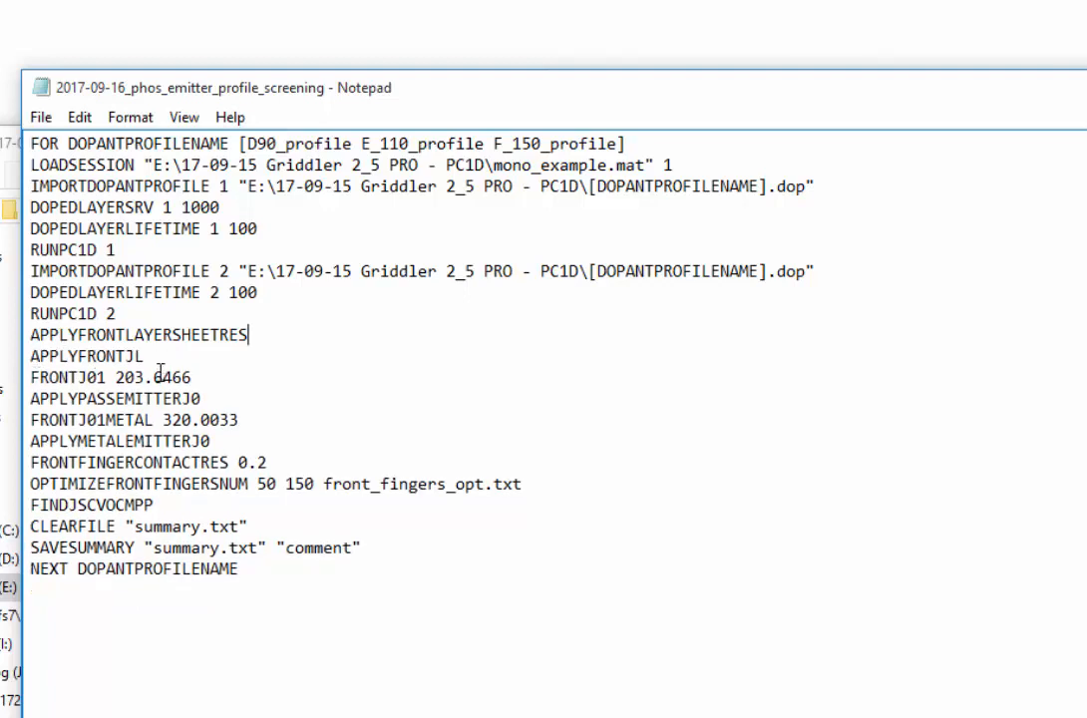
# Step: Delete the fixed-value lines FRONTJ01 and FRONTJ01METAL from the script, leaving no blank lines
pyautogui.moveTo(195, 377); pyautogui.dragTo(30, 379)
pyautogui.press('BackSpace')
pyautogui.press('BackSpace')
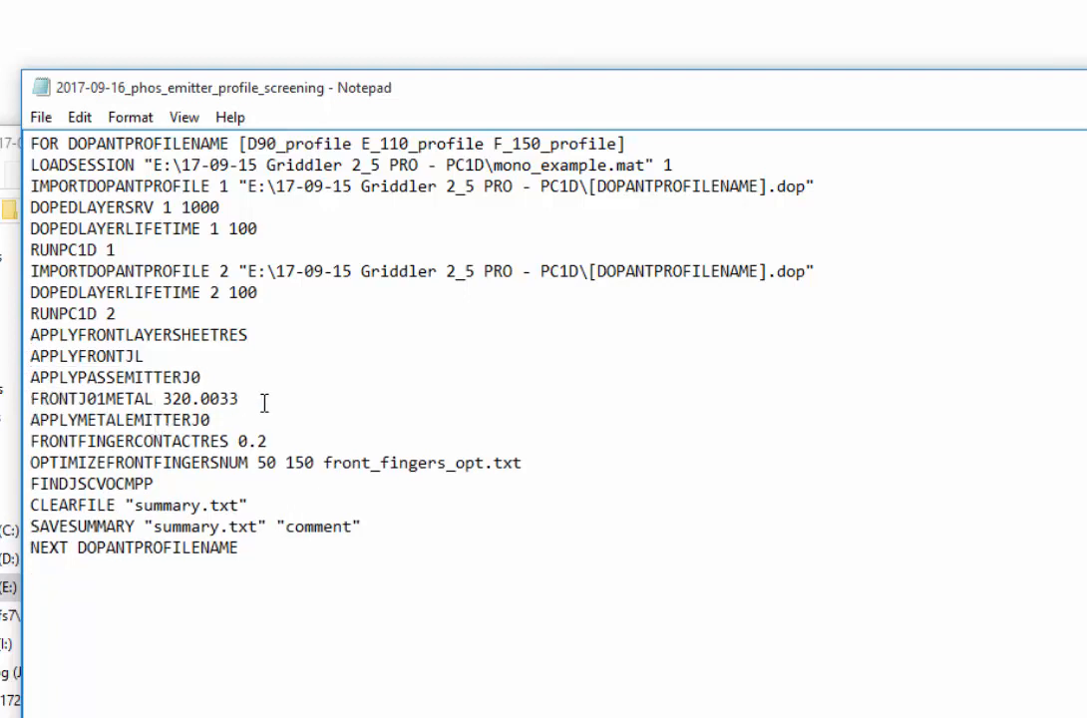
pyautogui.moveTo(264, 402); pyautogui.dragTo(30, 399)
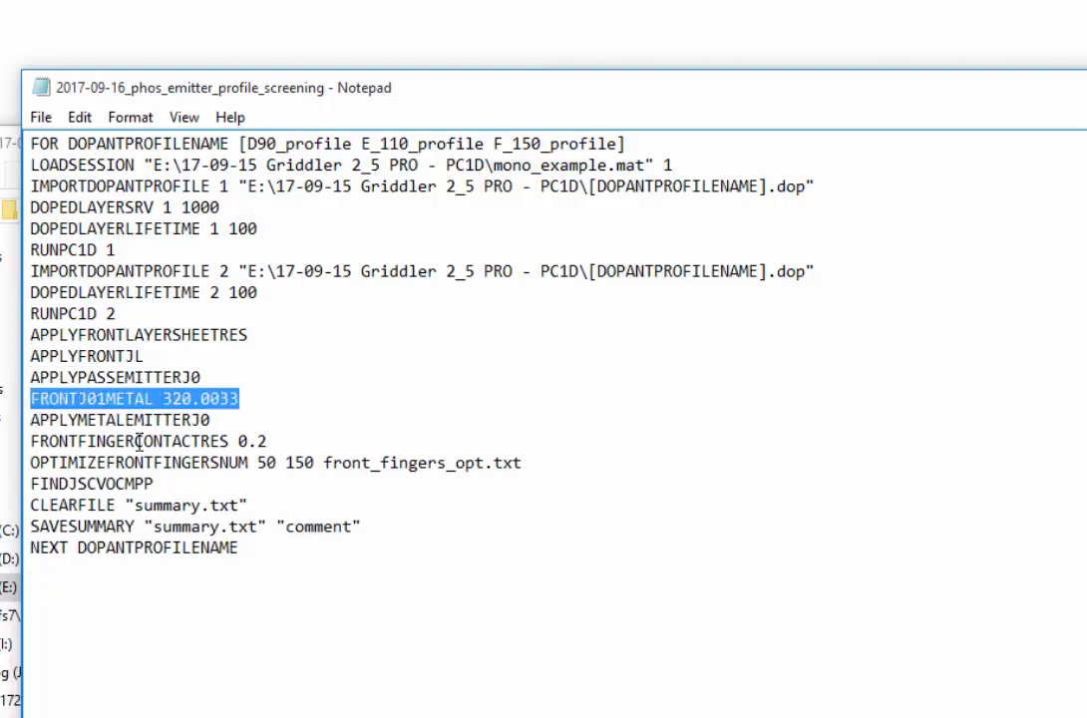
pyautogui.press('BackSpace')
pyautogui.press('BackSpace')
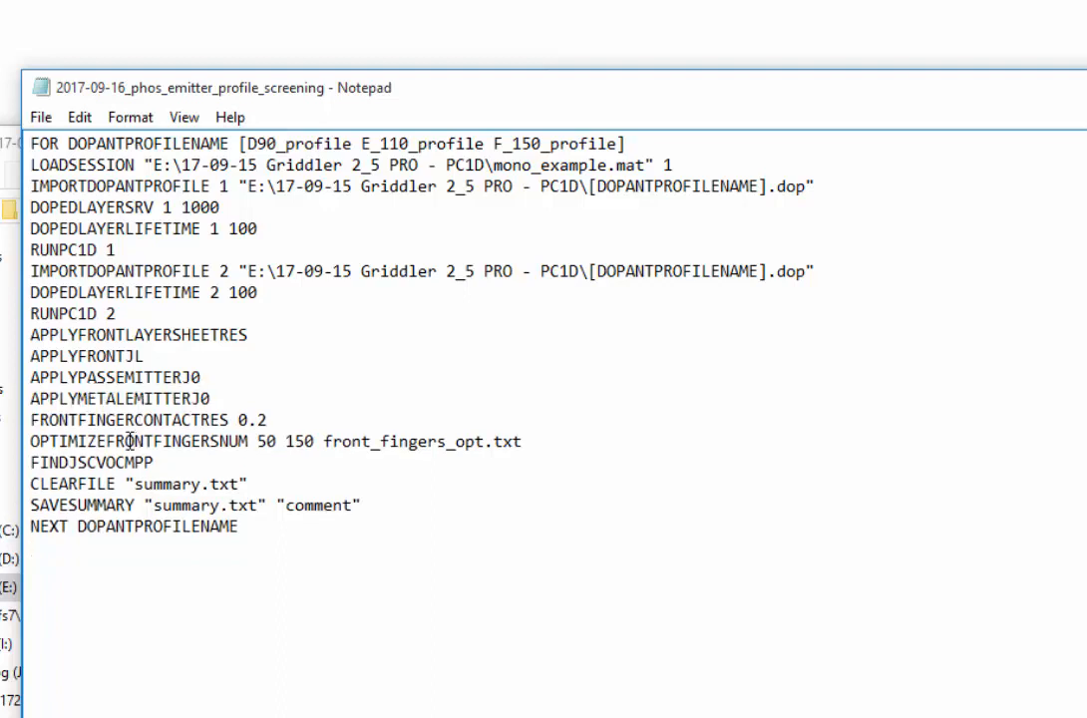